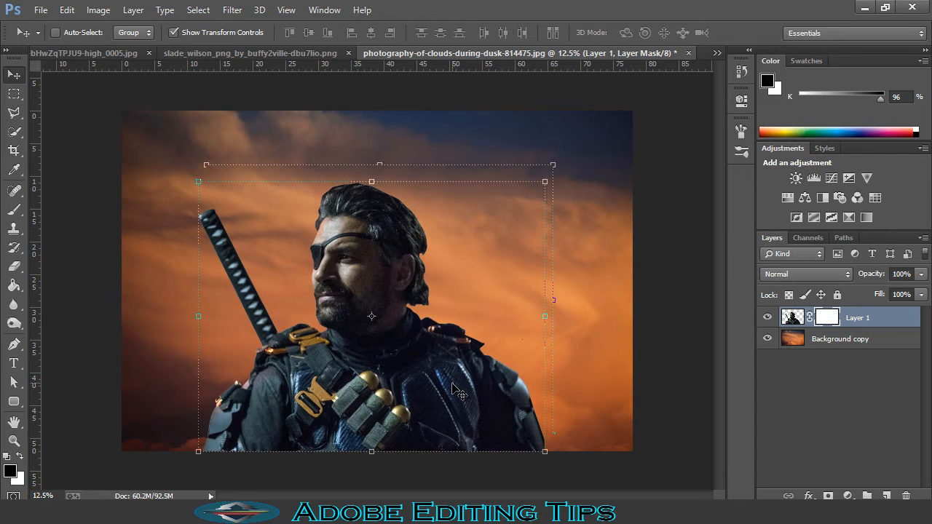
Apply a Vibrance adjustment directly to the Background copy layer with vibrance +3 and saturation +2
{"action": "left_click", "coordinate": [823, 340]}
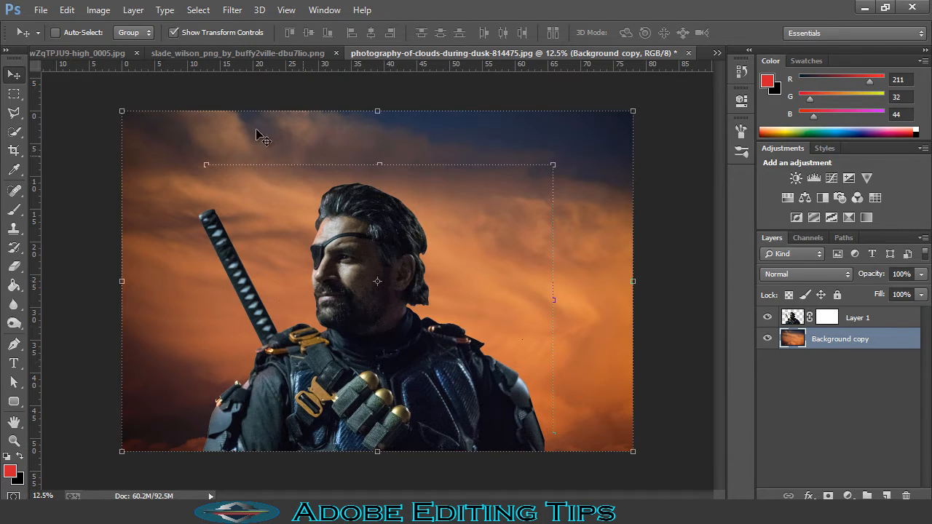
{"action": "left_click", "coordinate": [98, 9]}
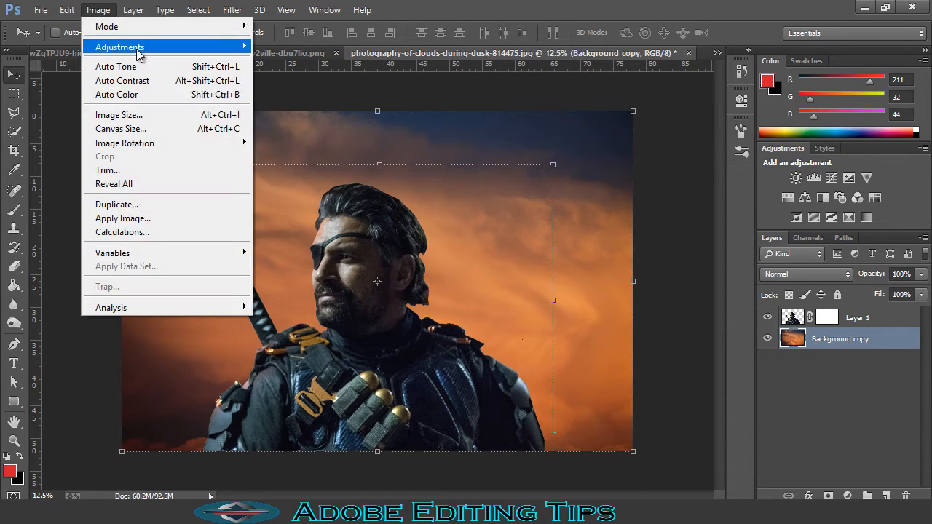
{"action": "mouse_move", "coordinate": [131, 47]}
{"action": "left_click", "coordinate": [321, 107]}
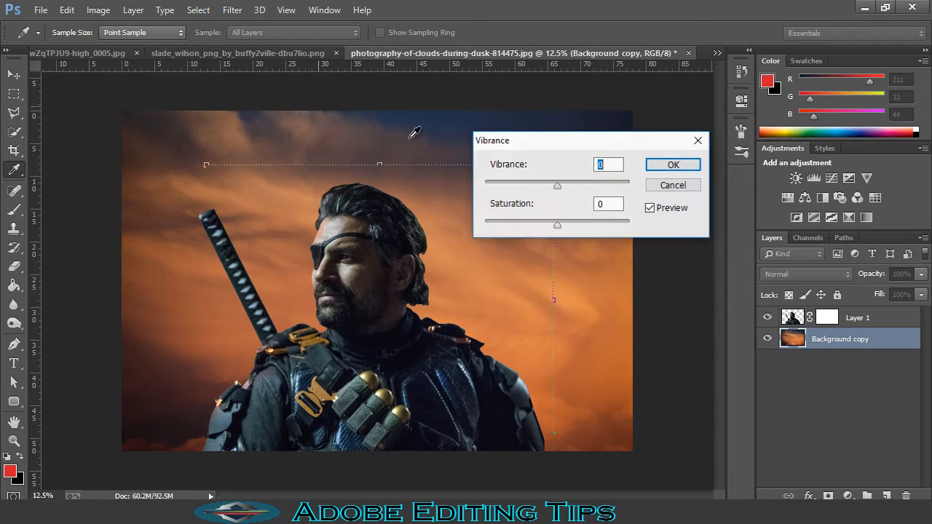
{"action": "left_click_drag", "start_coordinate": [575, 224], "coordinate": [568, 224]}
{"action": "left_click_drag", "start_coordinate": [564, 186], "coordinate": [582, 187]}
{"action": "left_click_drag", "start_coordinate": [569, 224], "coordinate": [567, 225]}
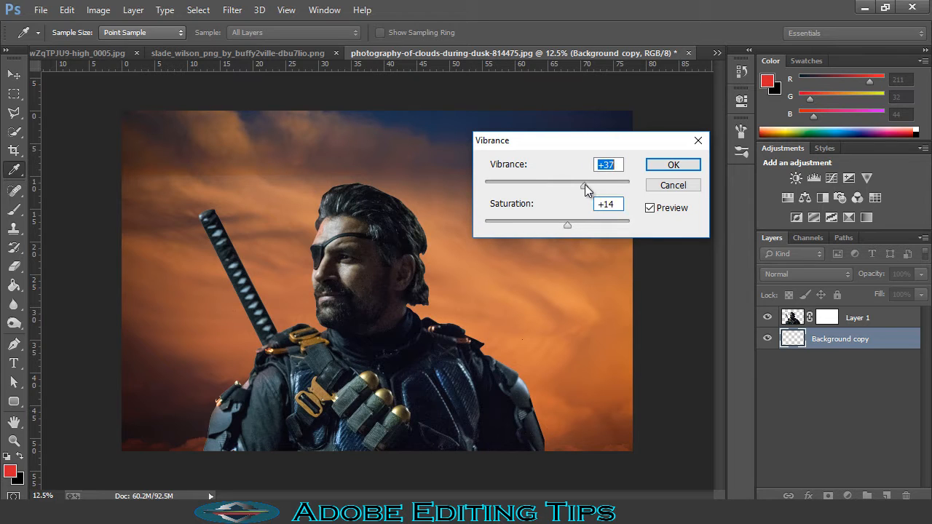
{"action": "mouse_move", "coordinate": [561, 226]}
{"action": "left_mouse_down"}
{"action": "mouse_move", "coordinate": [552, 226]}
{"action": "mouse_move", "coordinate": [575, 229]}
{"action": "mouse_move", "coordinate": [539, 218]}
{"action": "mouse_move", "coordinate": [557, 224]}
{"action": "left_mouse_up"}
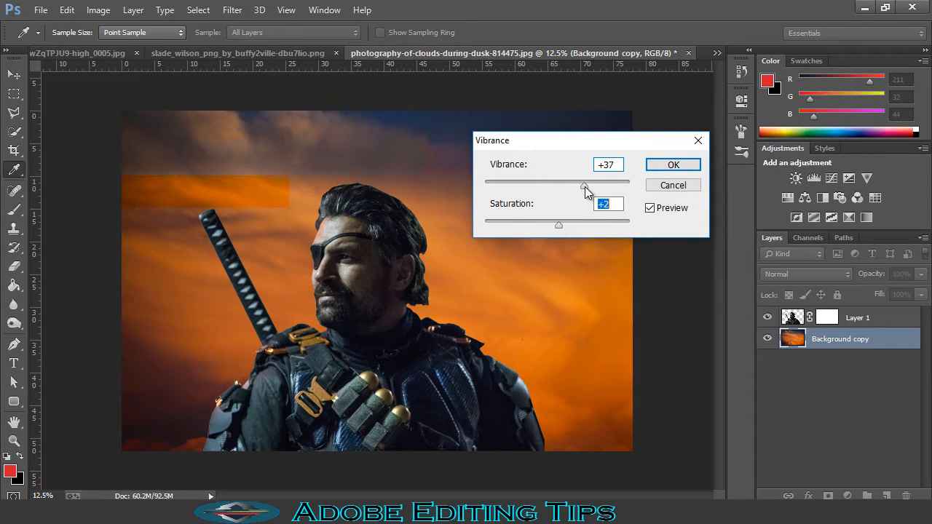
{"action": "left_click_drag", "start_coordinate": [585, 186], "coordinate": [561, 187]}
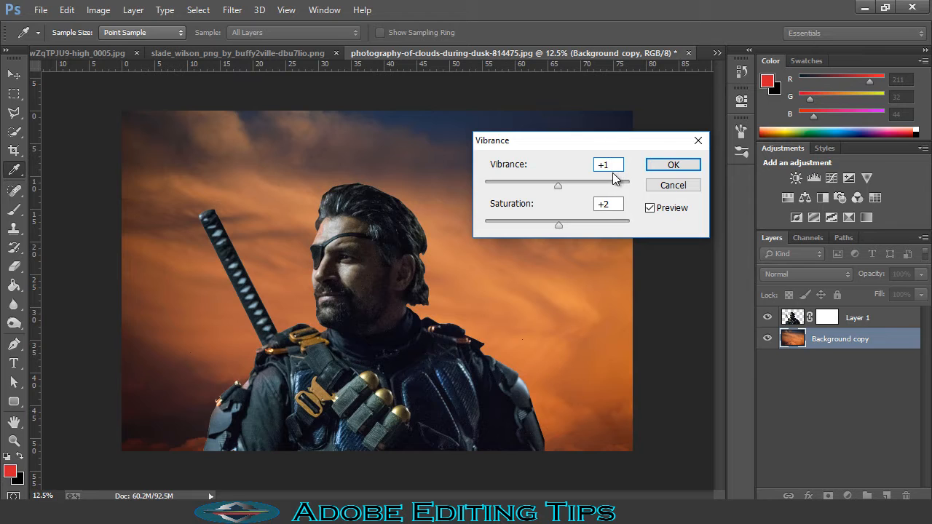
{"action": "type", "text": "+3"}
{"action": "left_click", "coordinate": [649, 166]}
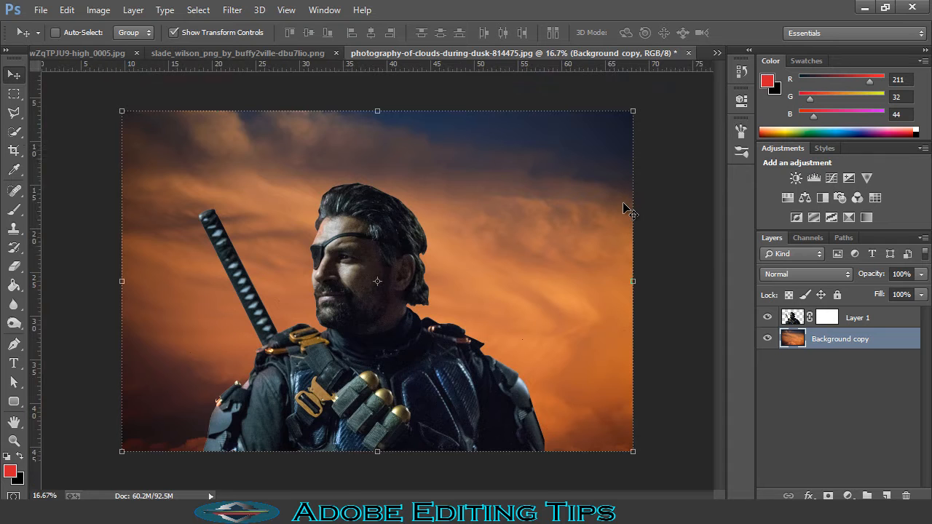
Add a layer mask to the Background copy layer
{"action": "key", "text": "ctrl+plus"}
{"action": "key", "text": "ctrl+minus"}
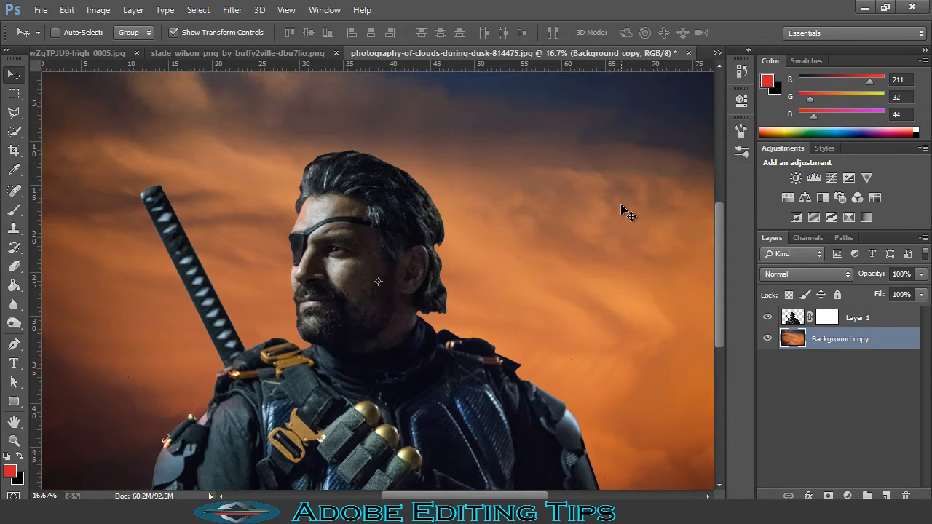
{"action": "key", "text": "ctrl+minus"}
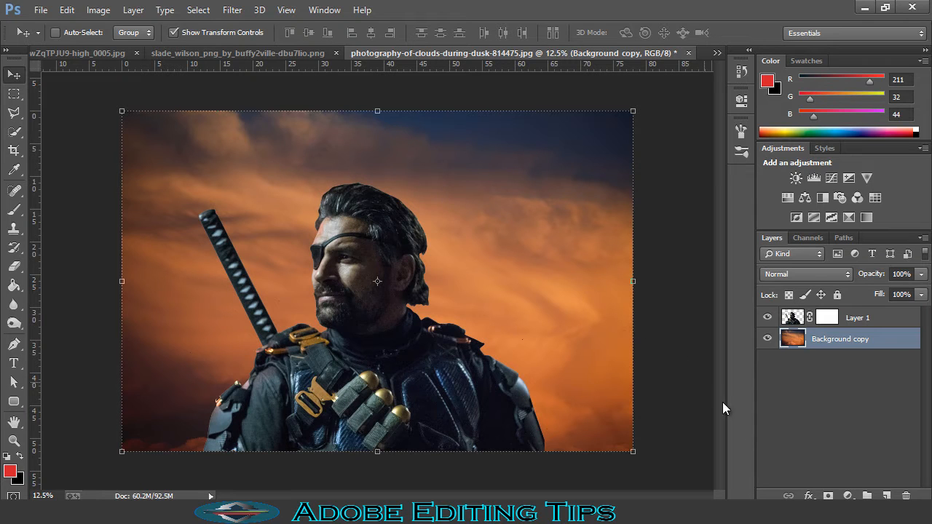
{"action": "left_click", "coordinate": [828, 496]}
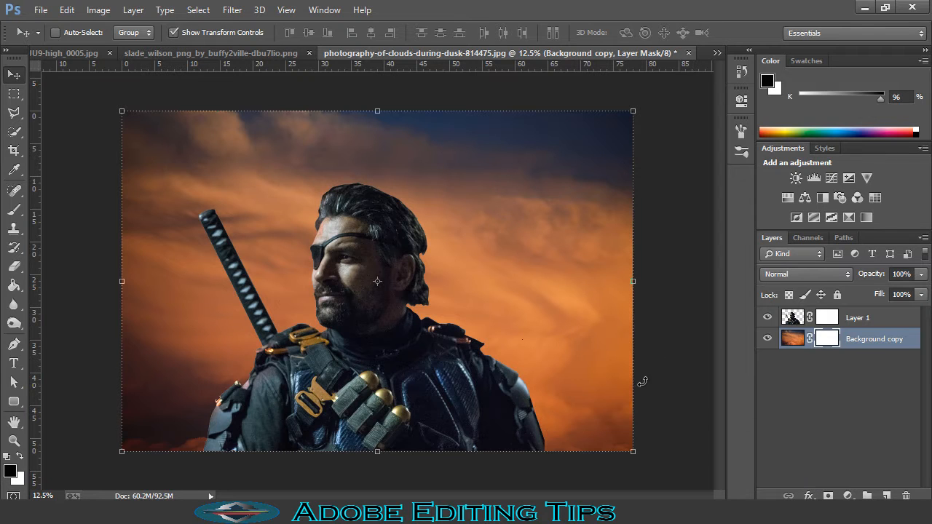
Add a Hue/Saturation adjustment layer clipped to Background copy, set saturation to +12 and fine-tune its lightness and hue
{"action": "left_click", "coordinate": [846, 495]}
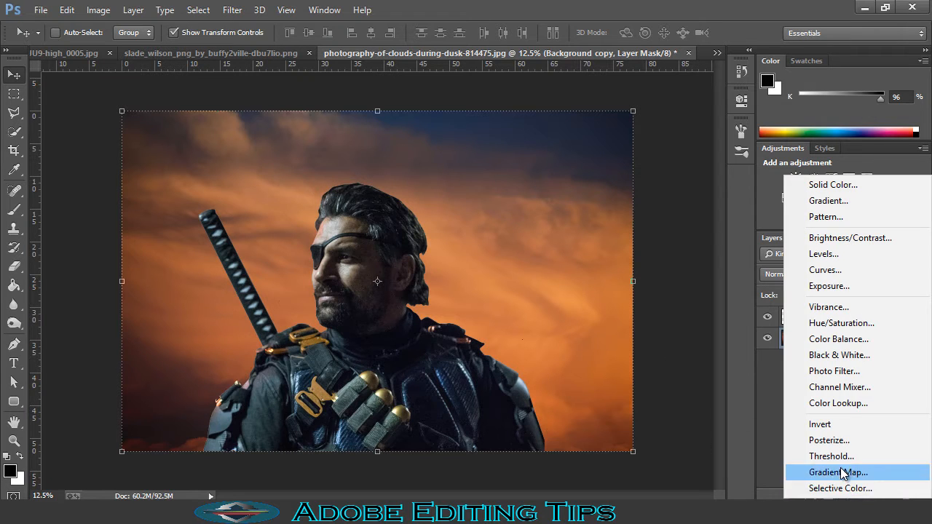
{"action": "left_click", "coordinate": [840, 323]}
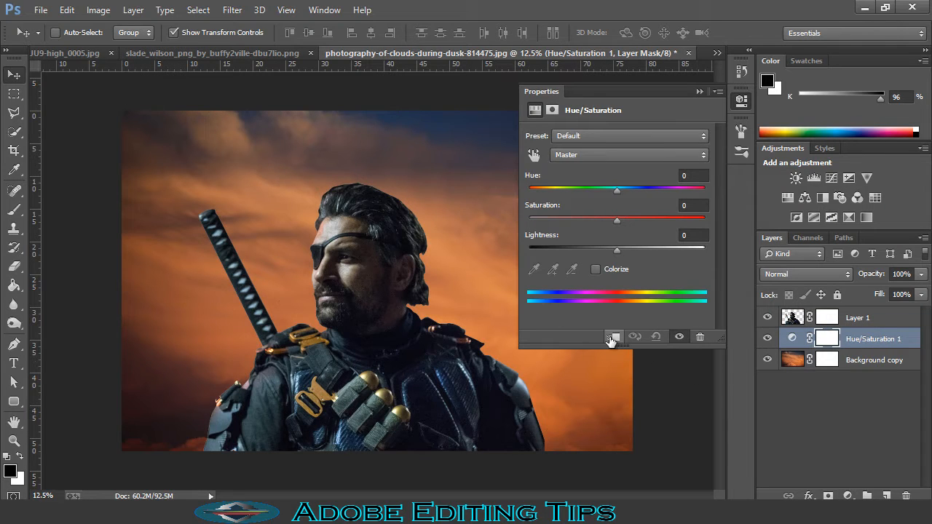
{"action": "left_click", "coordinate": [612, 337]}
{"action": "left_click", "coordinate": [627, 220]}
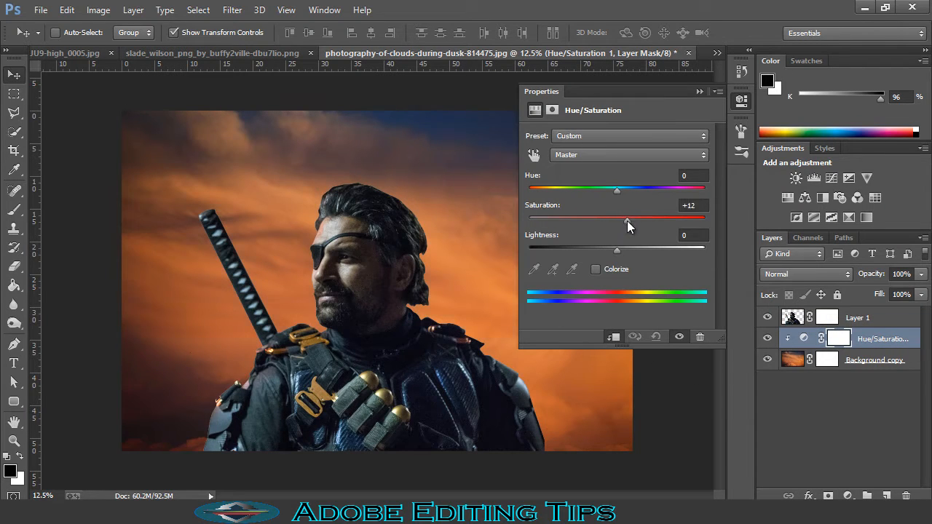
{"action": "left_click_drag", "start_coordinate": [621, 250], "coordinate": [618, 251]}
{"action": "left_click_drag", "start_coordinate": [617, 192], "coordinate": [619, 195]}
{"action": "left_click", "coordinate": [699, 93]}
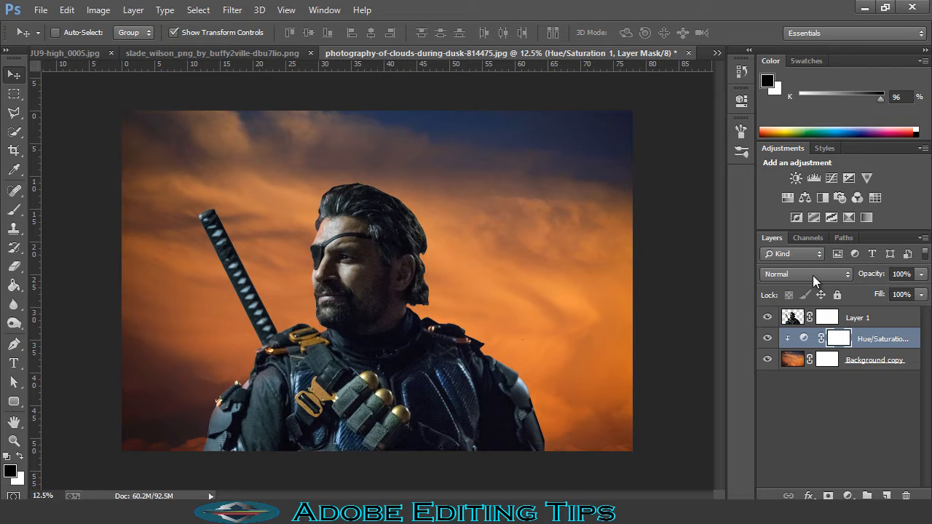
Close the man's source cut-out document and copy the fire sparks image into the clouds composite above Layer 1
{"action": "left_click", "coordinate": [860, 321]}
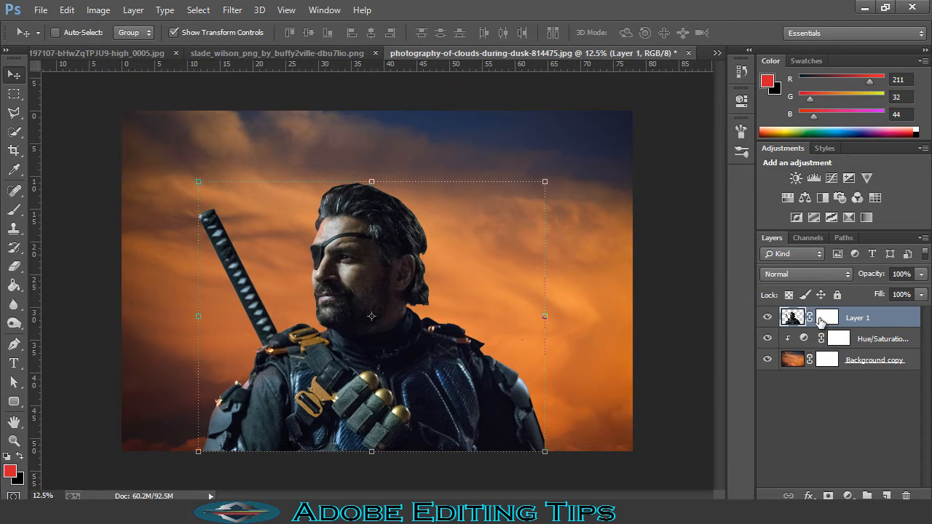
{"action": "left_click", "coordinate": [345, 54]}
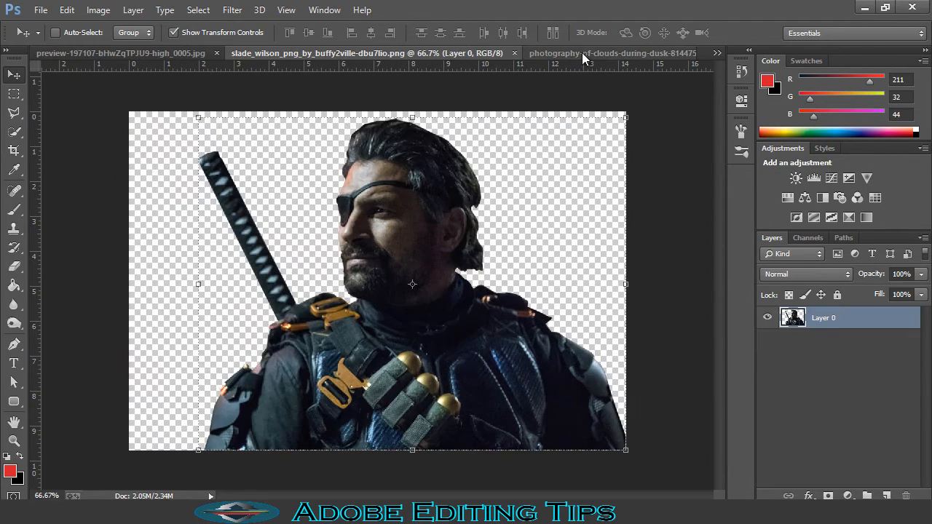
{"action": "left_click", "coordinate": [518, 53]}
{"action": "left_click", "coordinate": [195, 54]}
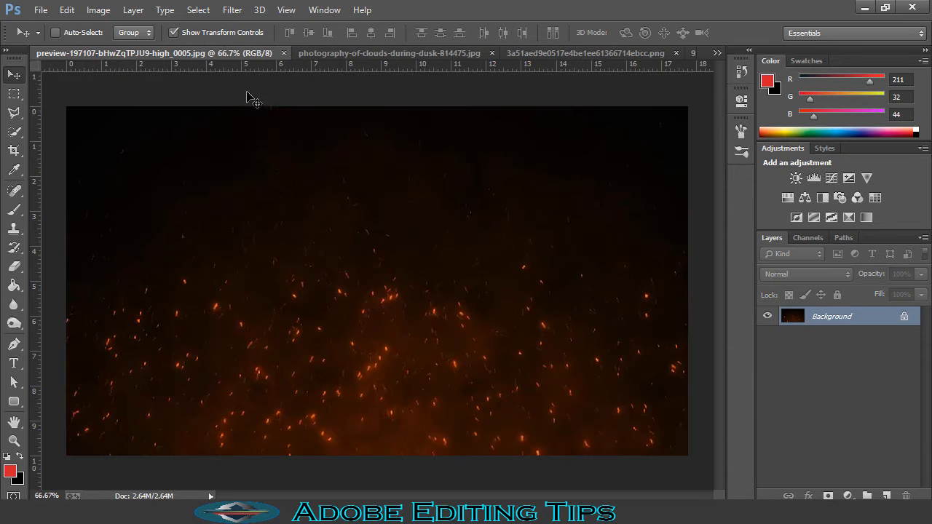
{"action": "left_click_drag", "start_coordinate": [411, 204], "coordinate": [435, 227]}
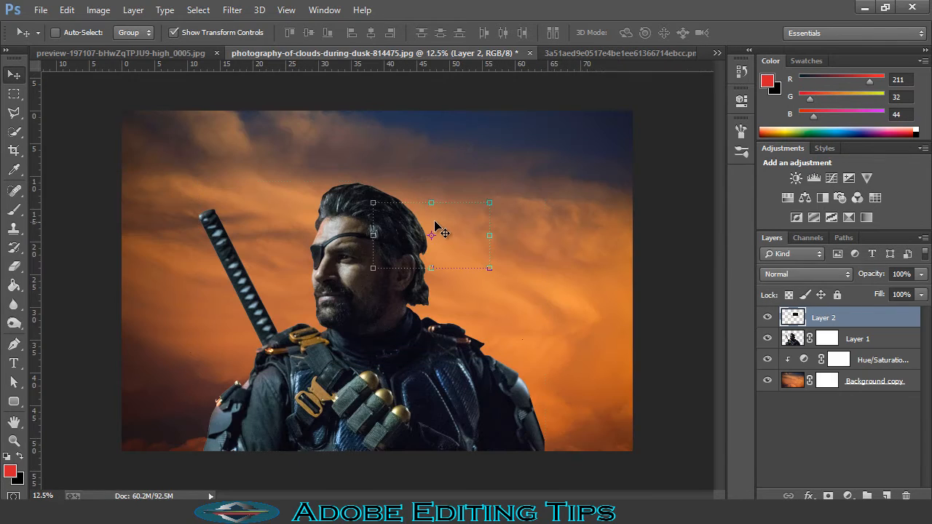
Scale the sparks layer to about 467% width and 520% height and position it over the whole canvas
{"action": "left_click", "coordinate": [488, 269]}
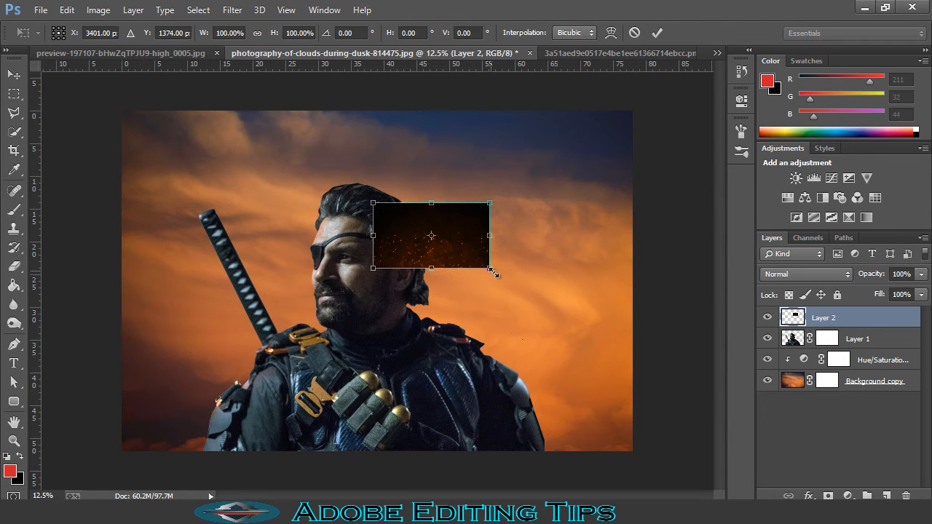
{"action": "left_click_drag", "start_coordinate": [493, 271], "coordinate": [567, 385]}
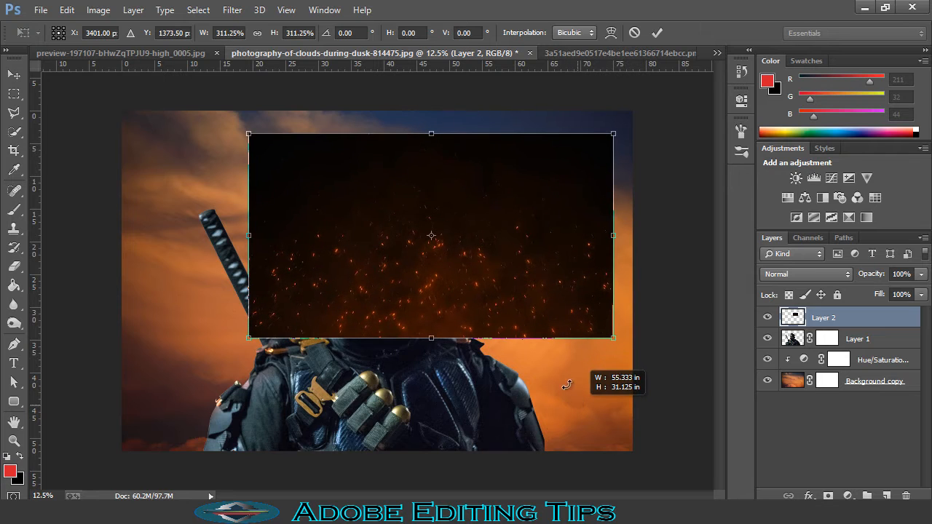
{"action": "left_click_drag", "start_coordinate": [517, 308], "coordinate": [474, 352]}
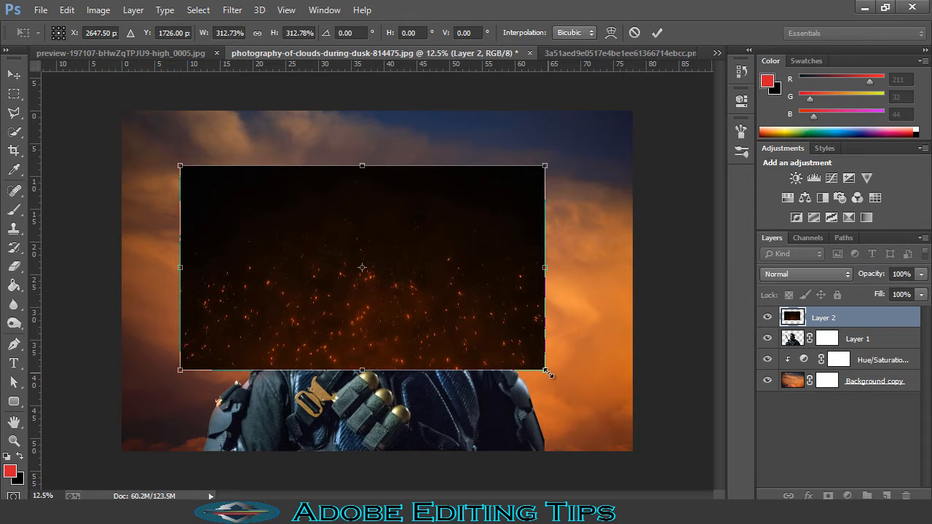
{"action": "left_click_drag", "start_coordinate": [548, 373], "coordinate": [618, 465]}
{"action": "left_click_drag", "start_coordinate": [480, 379], "coordinate": [496, 404]}
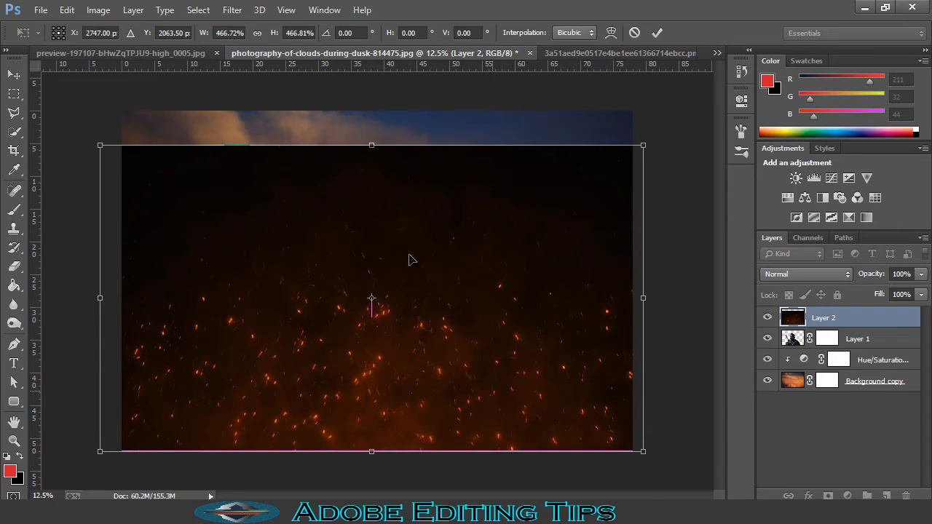
{"action": "left_click_drag", "start_coordinate": [368, 145], "coordinate": [371, 111]}
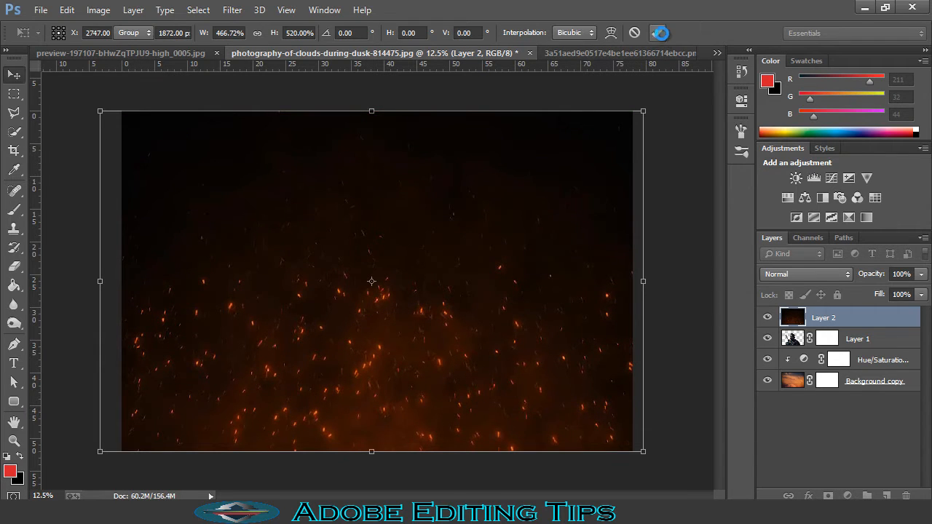
{"action": "left_click", "coordinate": [655, 32]}
Try several blend modes on the sparks layer and set it to Lighter Color
{"action": "left_click", "coordinate": [801, 274]}
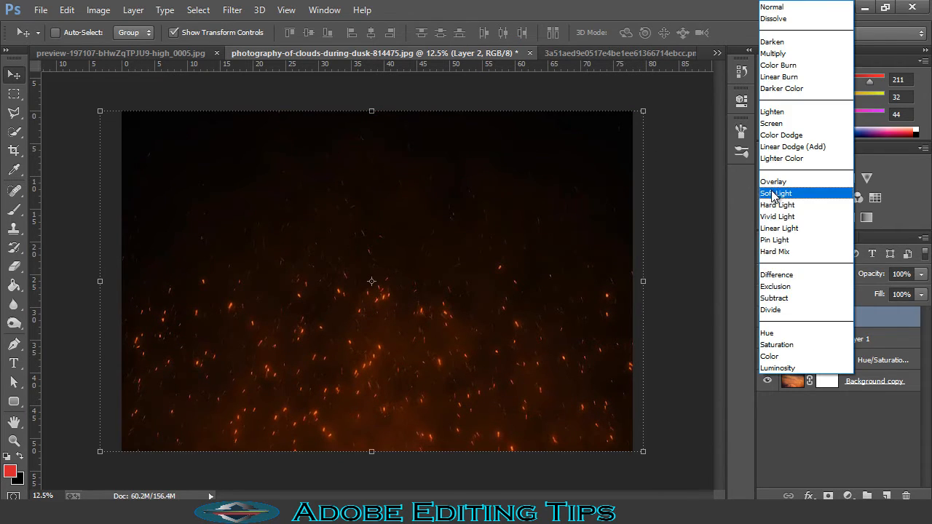
{"action": "left_click", "coordinate": [778, 279]}
{"action": "left_click", "coordinate": [796, 275]}
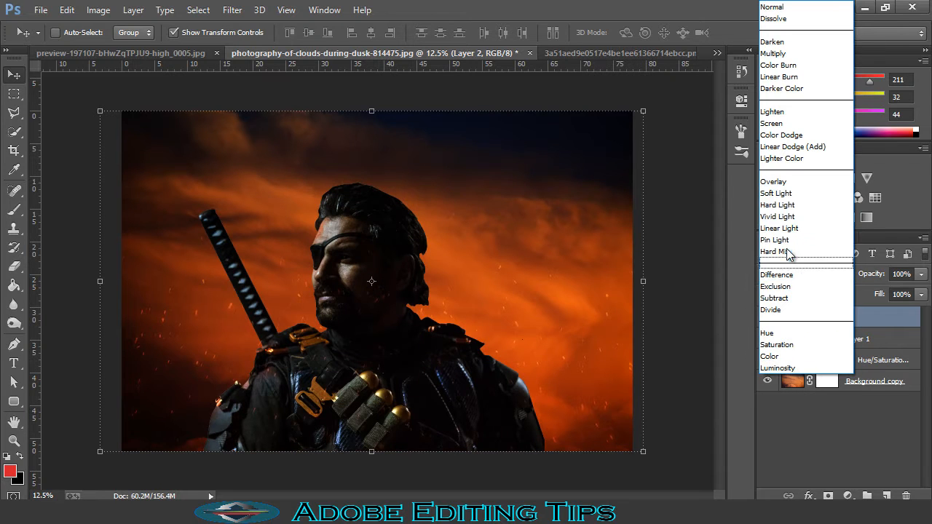
{"action": "left_click", "coordinate": [778, 209]}
{"action": "scroll", "coordinate": [795, 273], "scroll_direction": "up", "scroll_amount": 1}
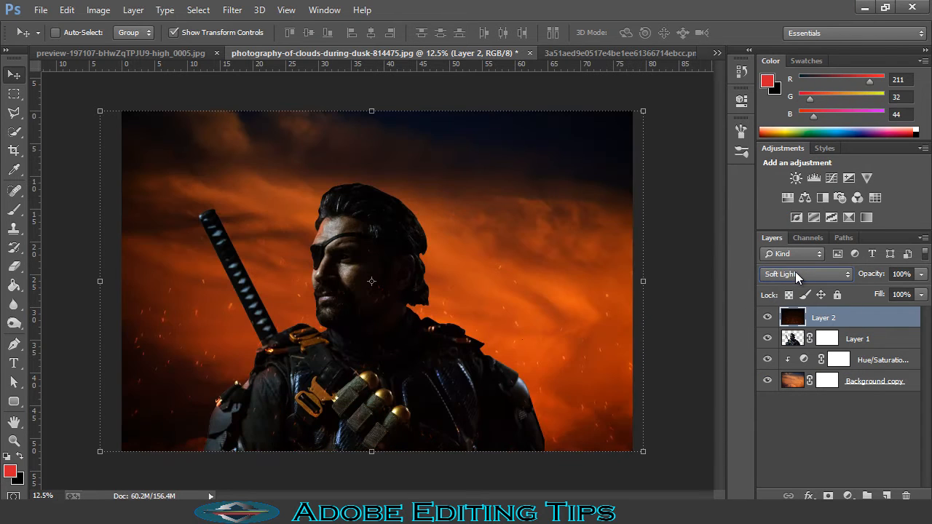
{"action": "scroll", "coordinate": [796, 272], "scroll_direction": "up", "scroll_amount": 1}
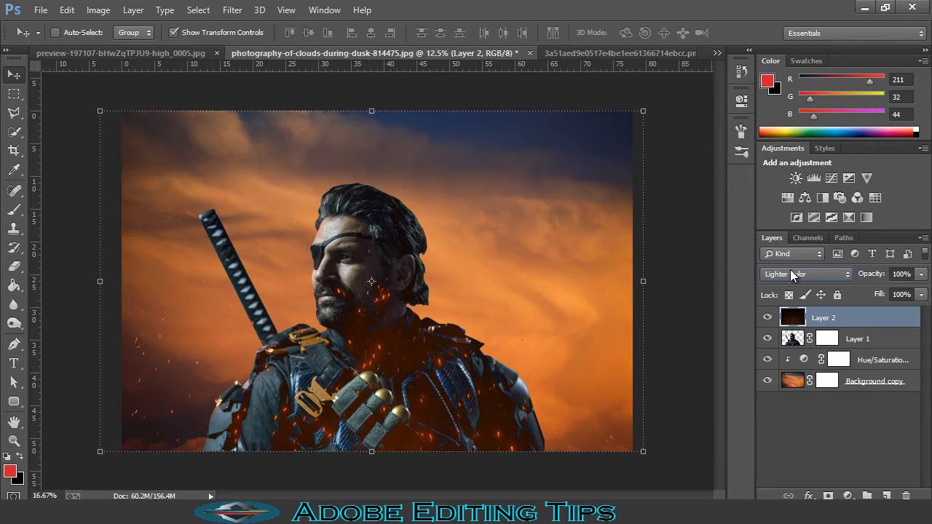
Inspect the sparks over the man's face up close and add a layer mask to the sparks layer
{"action": "key", "text": "ctrl+plus"}
{"action": "key", "text": "ctrl+plus"}
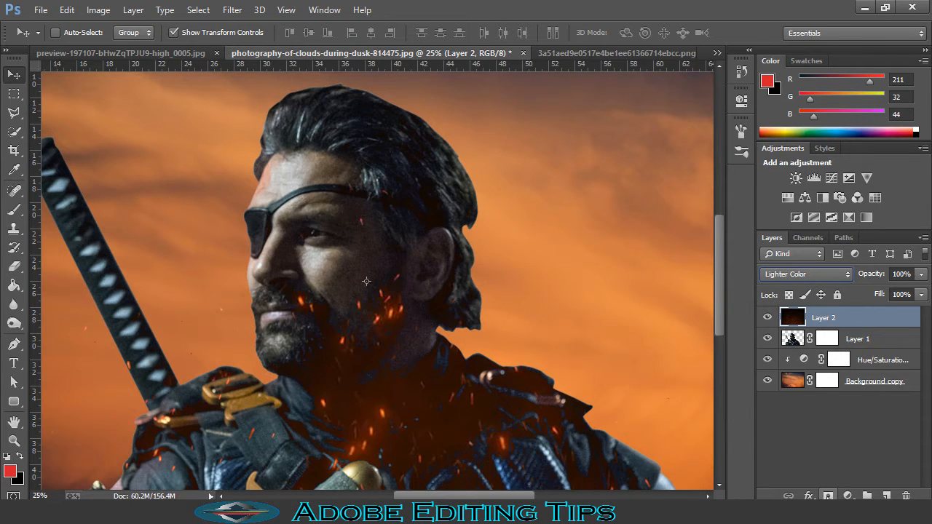
{"action": "left_click", "coordinate": [827, 496]}
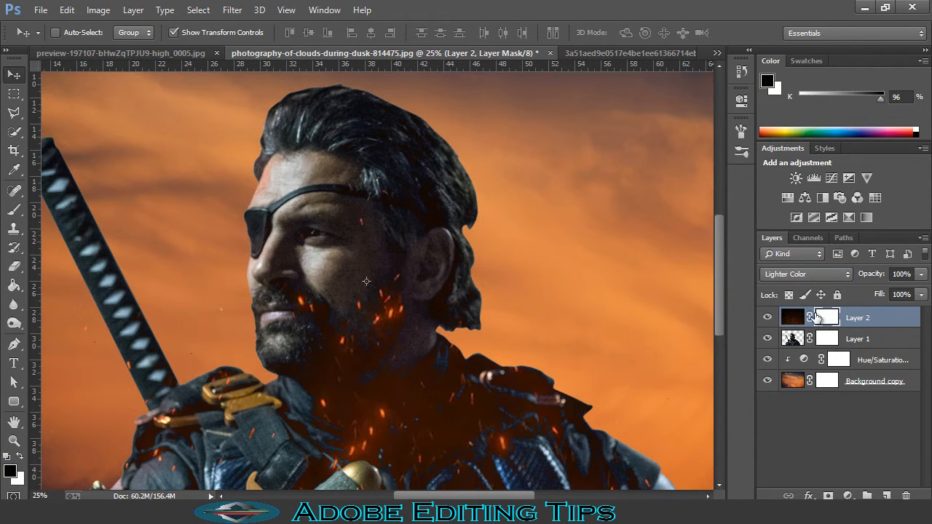
{"action": "key", "text": "ctrl+minus"}
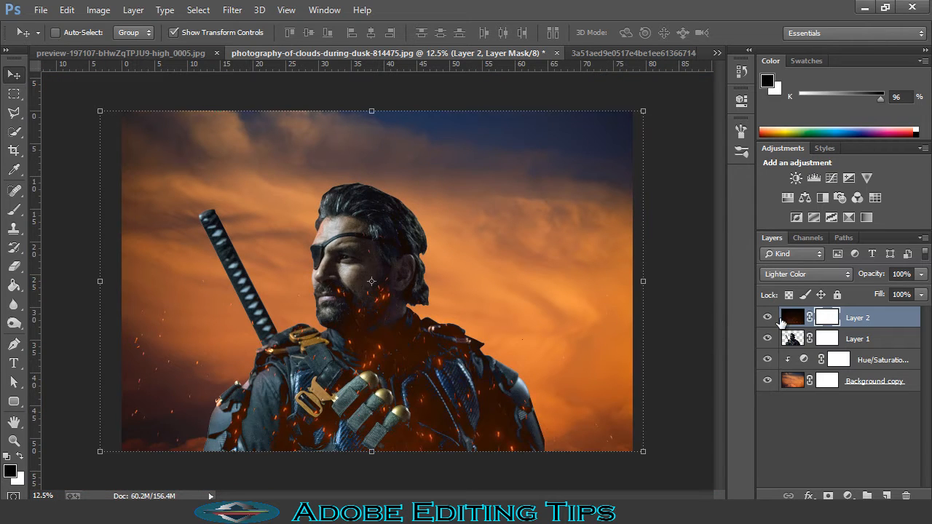
Compare the image with and without the sparks layer, and reduce that layer's fill to 75%
{"action": "left_click", "coordinate": [767, 317]}
{"action": "left_click", "coordinate": [769, 318]}
{"action": "left_click_drag", "start_coordinate": [921, 294], "coordinate": [913, 313]}
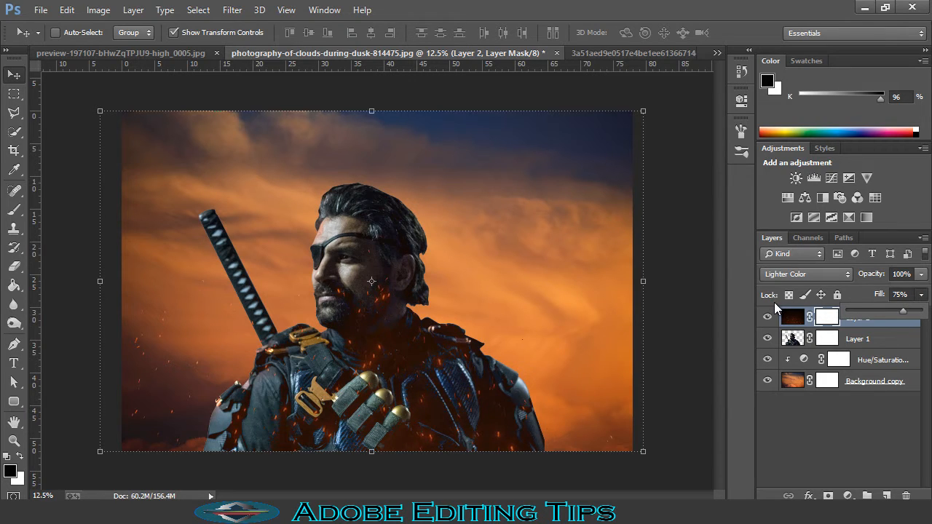
Stretch the sparks layer slightly wider by extending its right edge farther beyond the canvas
{"action": "left_click", "coordinate": [646, 280]}
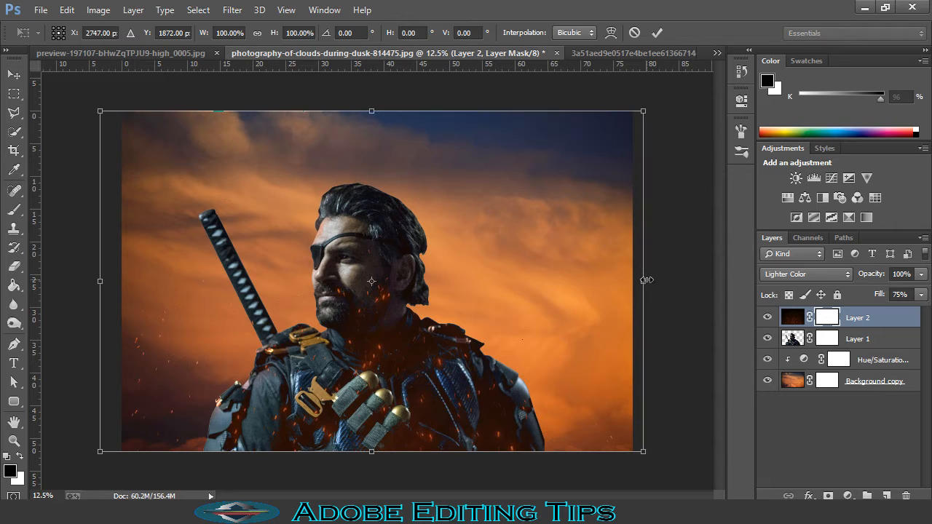
{"action": "left_click_drag", "start_coordinate": [647, 281], "coordinate": [661, 281]}
{"action": "left_click", "coordinate": [657, 32]}
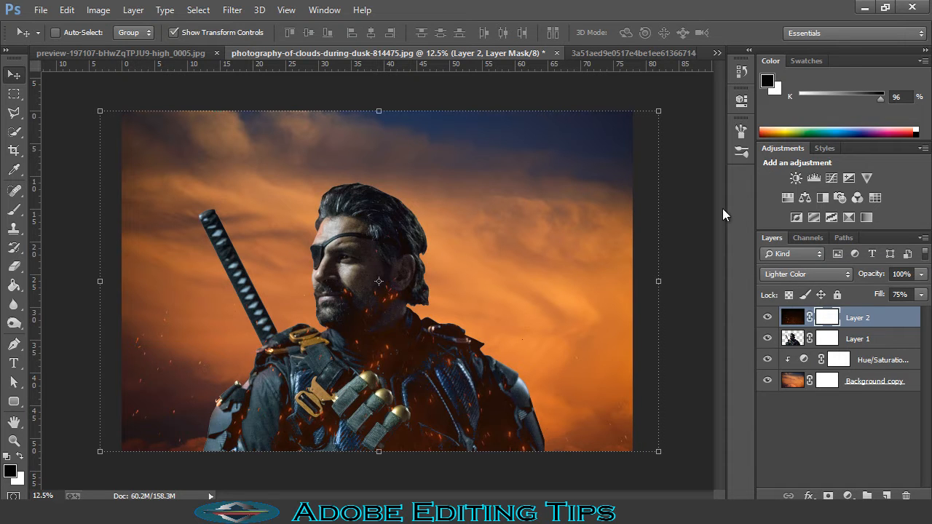
Copy the spaceship cut-out into the clouds composite and place its layer between Layer 2 and Layer 1
{"action": "left_click", "coordinate": [612, 52]}
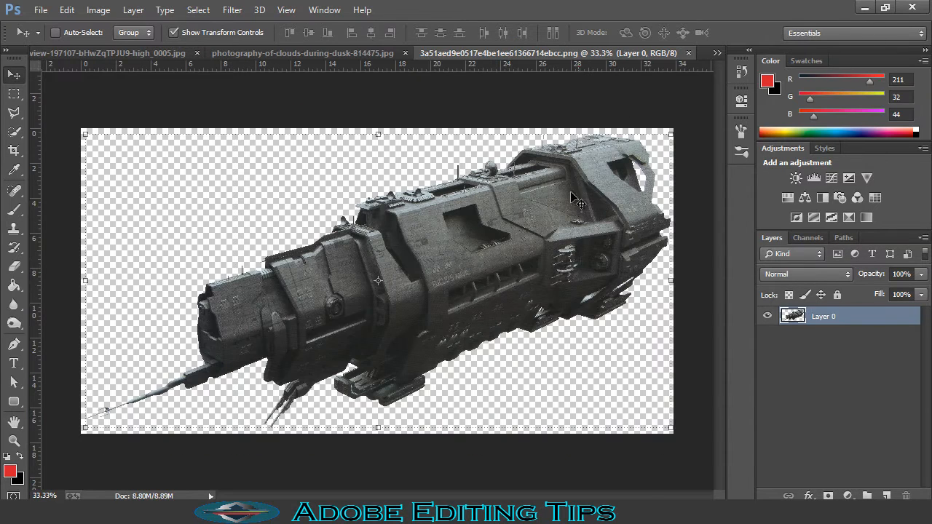
{"action": "left_click_drag", "start_coordinate": [579, 202], "coordinate": [429, 181]}
{"action": "left_click_drag", "start_coordinate": [830, 319], "coordinate": [846, 348]}
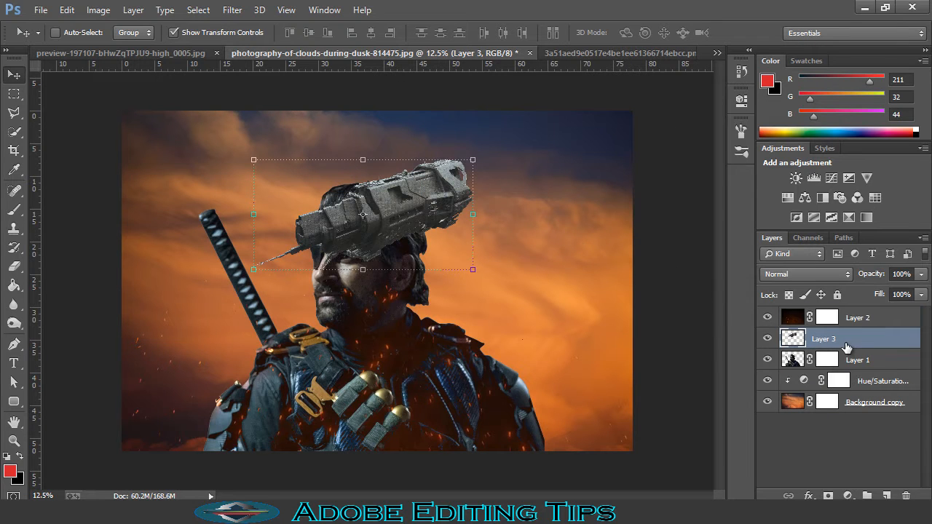
Scale the grey spaceship on Layer 3 down to about half size and place it in the upper-left sky above the sword
{"action": "left_click_drag", "start_coordinate": [419, 213], "coordinate": [242, 187]}
{"action": "left_click", "coordinate": [576, 291]}
{"action": "left_click", "coordinate": [653, 32]}
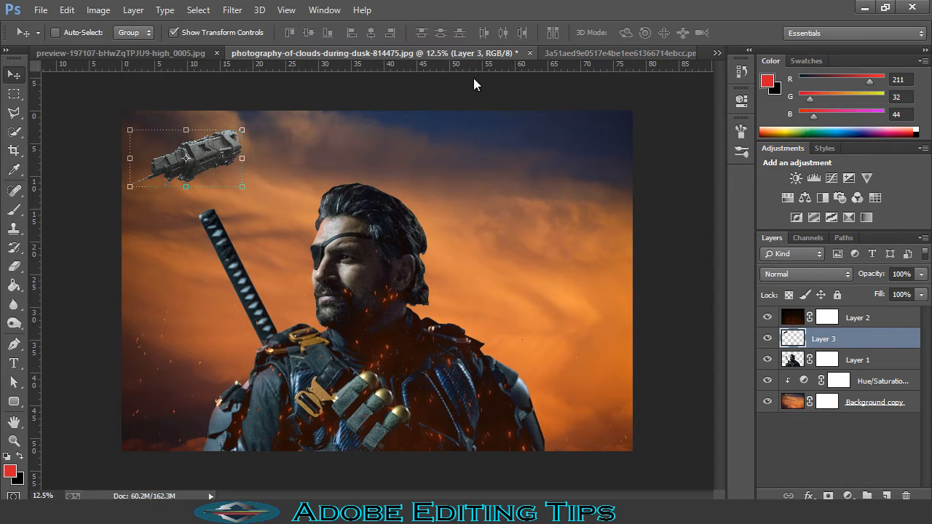
Copy the small blue spaceship into the clouds composite, scaled to about 44% and placed in the lower-left sky beside the man's shoulder
{"action": "left_click", "coordinate": [570, 49]}
{"action": "left_click", "coordinate": [688, 53]}
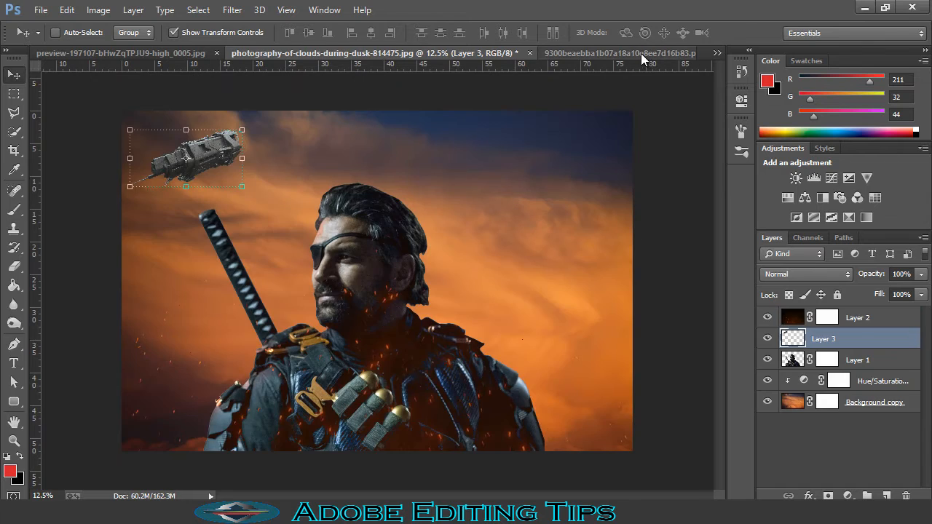
{"action": "left_click", "coordinate": [640, 51]}
{"action": "left_click_drag", "start_coordinate": [420, 247], "coordinate": [178, 359]}
{"action": "key", "text": "ctrl+t"}
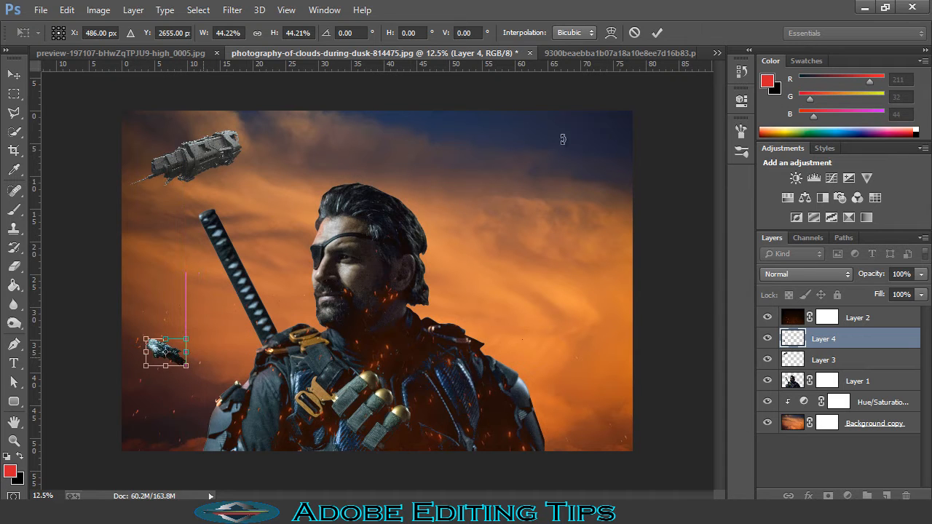
{"action": "left_click", "coordinate": [656, 33]}
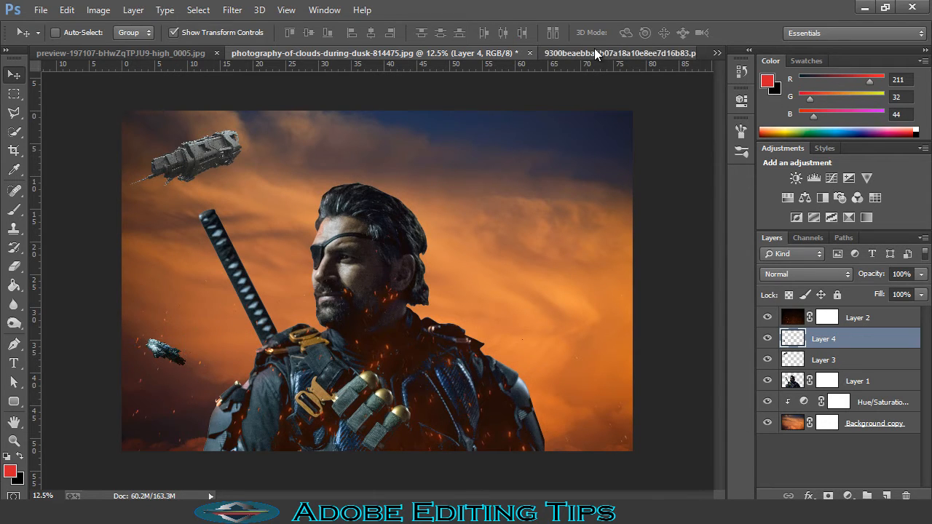
Copy the large beige spaceship into the clouds composite and scale it to about 274%
{"action": "left_click", "coordinate": [683, 55]}
{"action": "left_click", "coordinate": [688, 53]}
{"action": "left_click", "coordinate": [625, 54]}
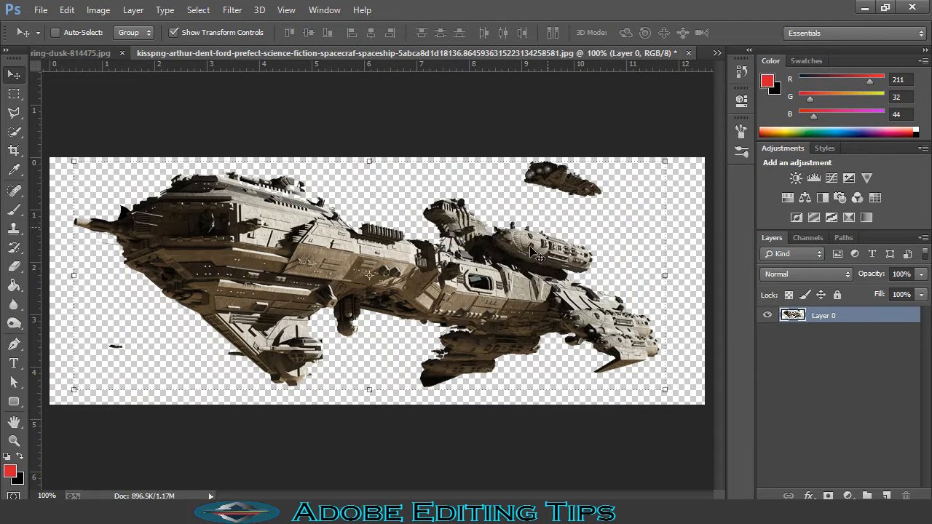
{"action": "left_click_drag", "start_coordinate": [538, 255], "coordinate": [514, 241]}
{"action": "left_click_drag", "start_coordinate": [452, 241], "coordinate": [166, 352]}
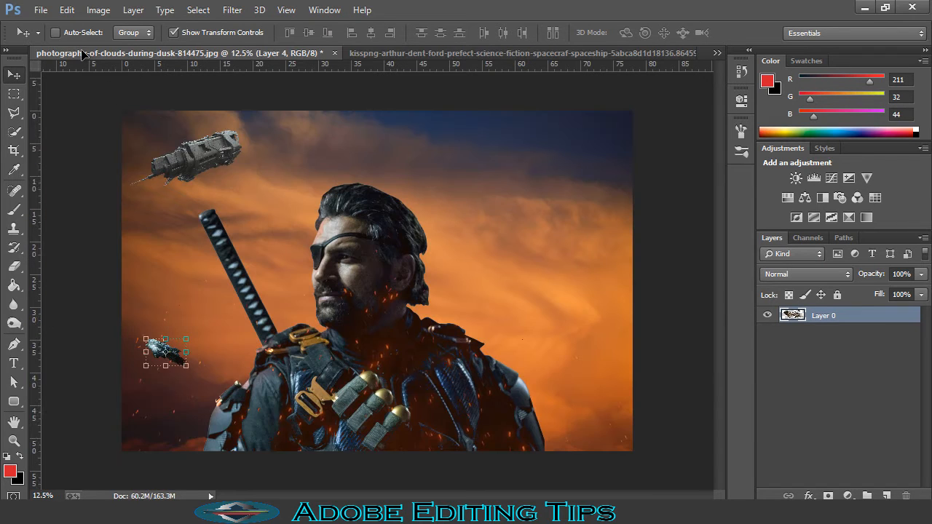
{"action": "left_click_drag", "start_coordinate": [488, 212], "coordinate": [575, 277]}
{"action": "key", "text": "ctrl+t"}
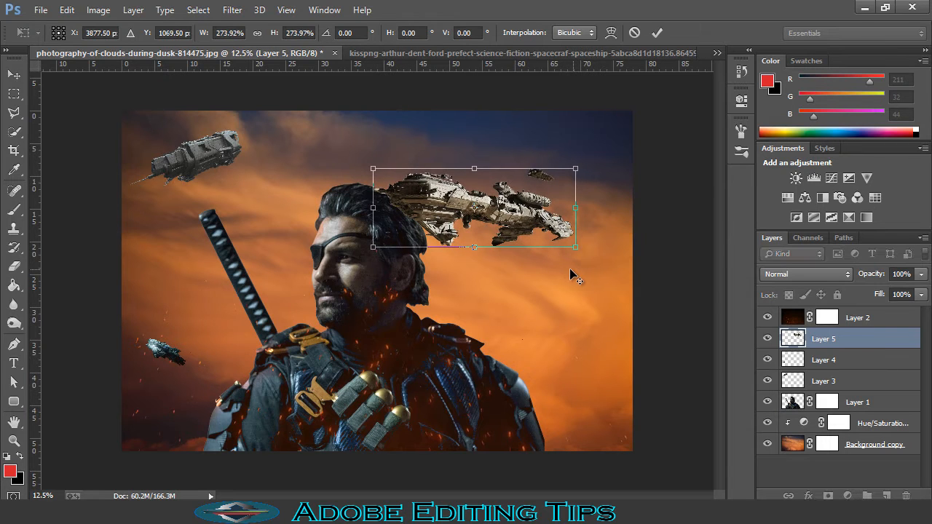
{"action": "left_click", "coordinate": [657, 33]}
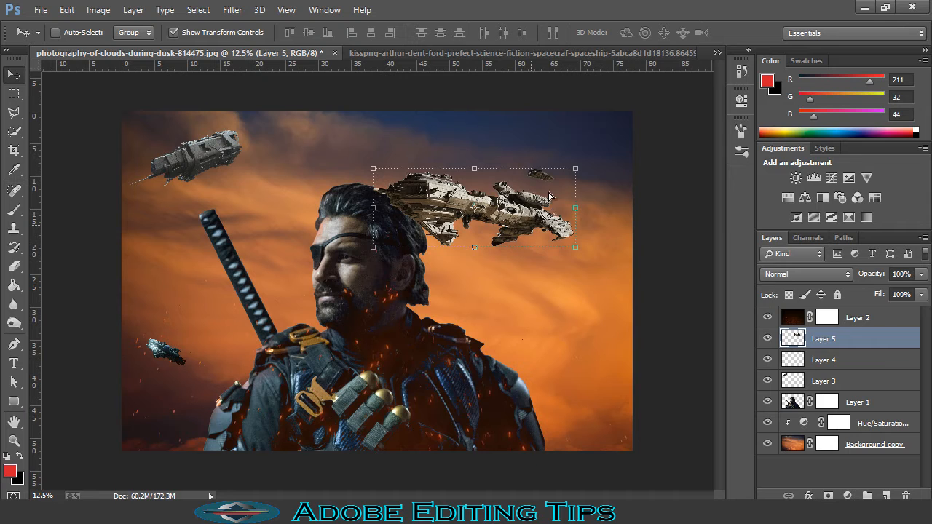
Move the large spaceship up and to the right, clear of the man's head in the upper-right sky
{"action": "left_click_drag", "start_coordinate": [535, 231], "coordinate": [558, 198]}
{"action": "key", "text": "ctrl+plus"}
{"action": "key", "text": "ctrl+plus"}
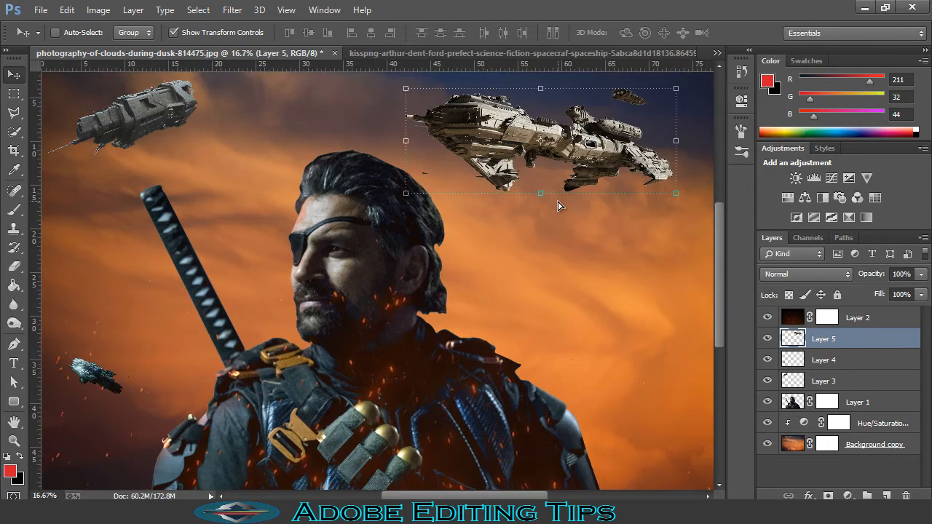
{"action": "scroll", "coordinate": [552, 223], "scroll_direction": "up", "scroll_amount": 1}
{"action": "scroll", "coordinate": [552, 228], "scroll_direction": "up", "scroll_amount": 2}
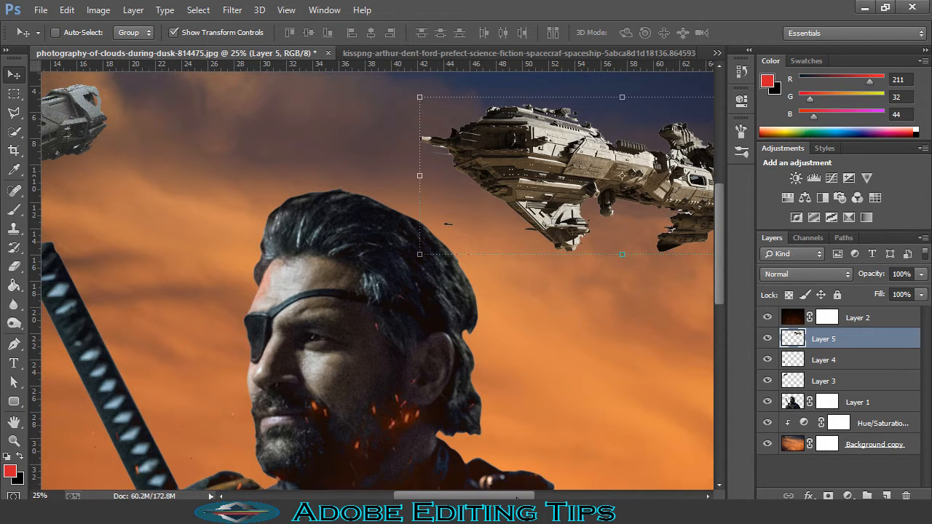
{"action": "scroll", "coordinate": [377, 280], "scroll_direction": "right", "scroll_amount": 6}
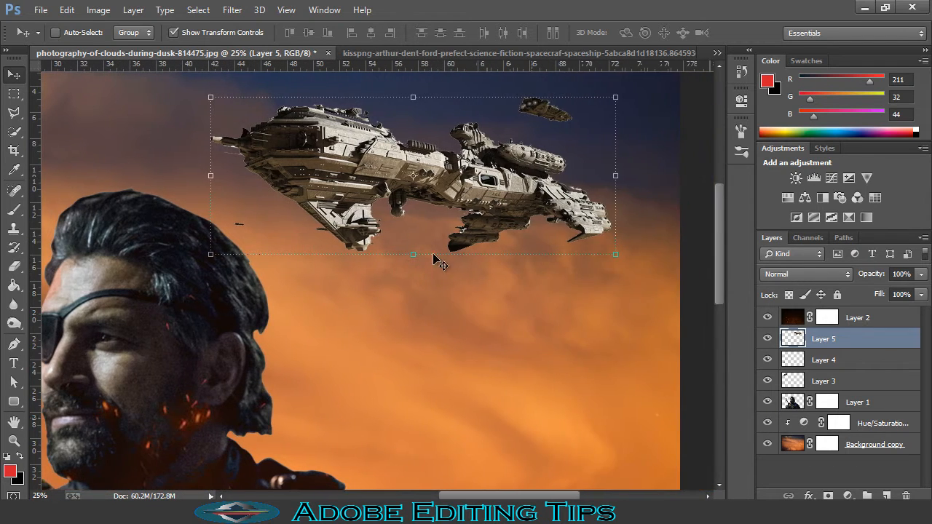
{"action": "left_click_drag", "start_coordinate": [464, 190], "coordinate": [481, 191]}
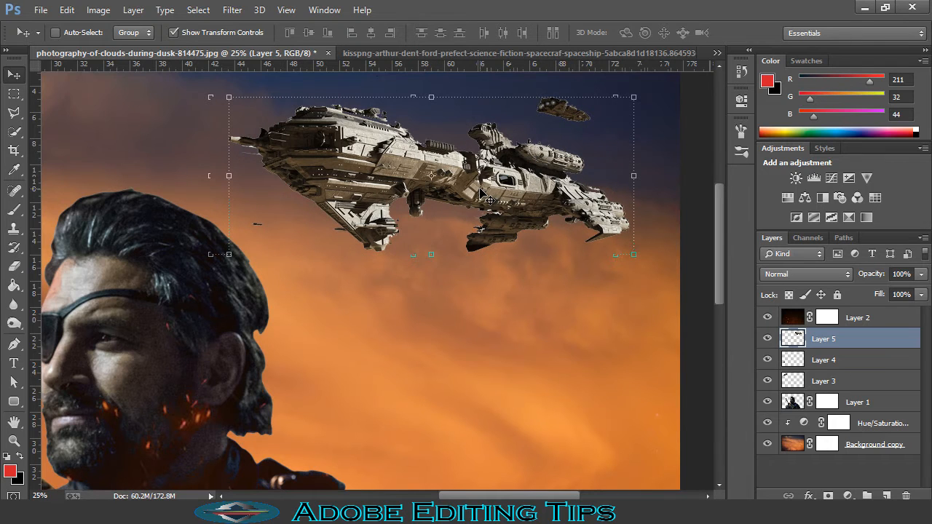
Lighten the lower fins of the large spaceship with the Dodge tool set to Midtones at 43% exposure
{"action": "left_click", "coordinate": [21, 328]}
{"action": "left_click", "coordinate": [48, 321]}
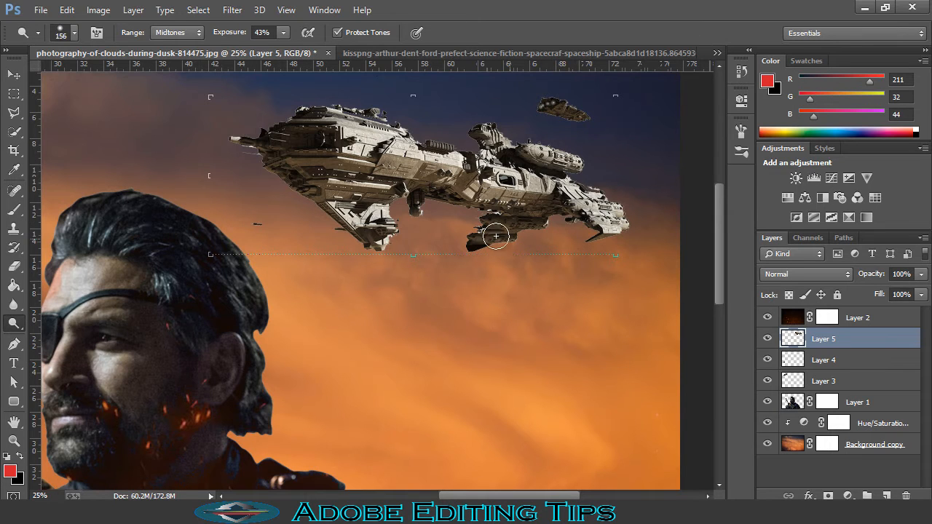
{"action": "mouse_move", "coordinate": [468, 245]}
{"action": "left_mouse_down"}
{"action": "mouse_move", "coordinate": [523, 229]}
{"action": "mouse_move", "coordinate": [462, 254]}
{"action": "mouse_move", "coordinate": [449, 243]}
{"action": "mouse_move", "coordinate": [382, 236]}
{"action": "mouse_move", "coordinate": [428, 266]}
{"action": "mouse_move", "coordinate": [325, 205]}
{"action": "mouse_move", "coordinate": [375, 239]}
{"action": "mouse_move", "coordinate": [357, 216]}
{"action": "mouse_move", "coordinate": [375, 243]}
{"action": "left_mouse_up"}
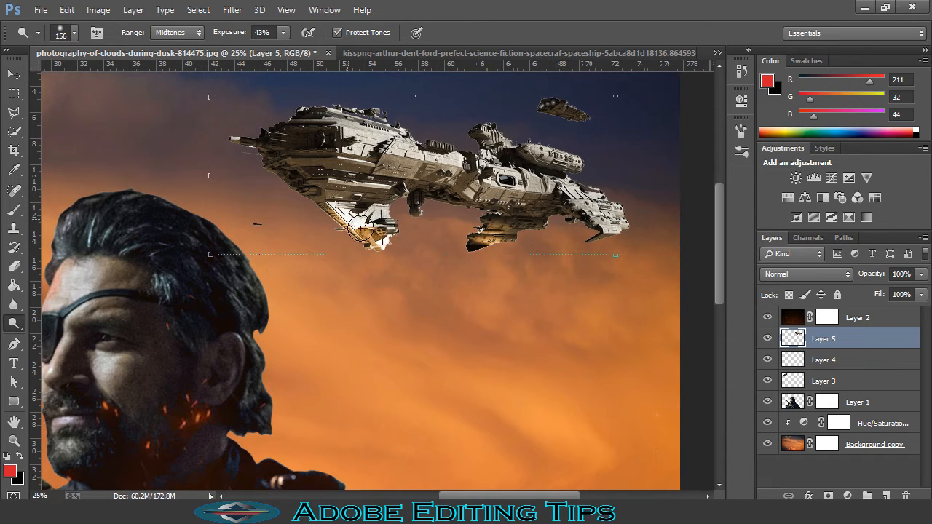
{"action": "scroll", "coordinate": [482, 300], "scroll_direction": "up", "scroll_amount": 3}
{"action": "scroll", "coordinate": [482, 300], "scroll_direction": "up", "scroll_amount": 2}
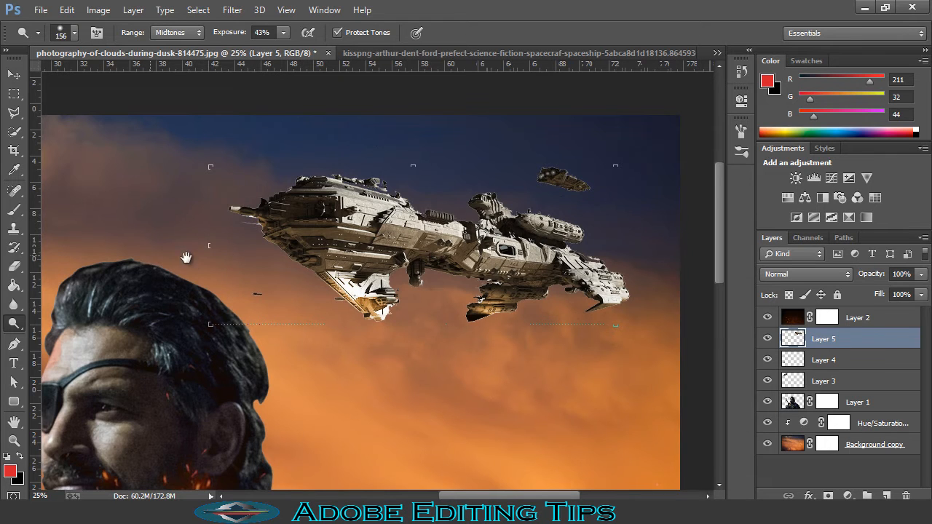
Apply the Dodge tool to the grey spaceship on Layer 3 and the small spaceship on Layer 4
{"action": "scroll", "coordinate": [187, 258], "scroll_direction": "left", "scroll_amount": 10}
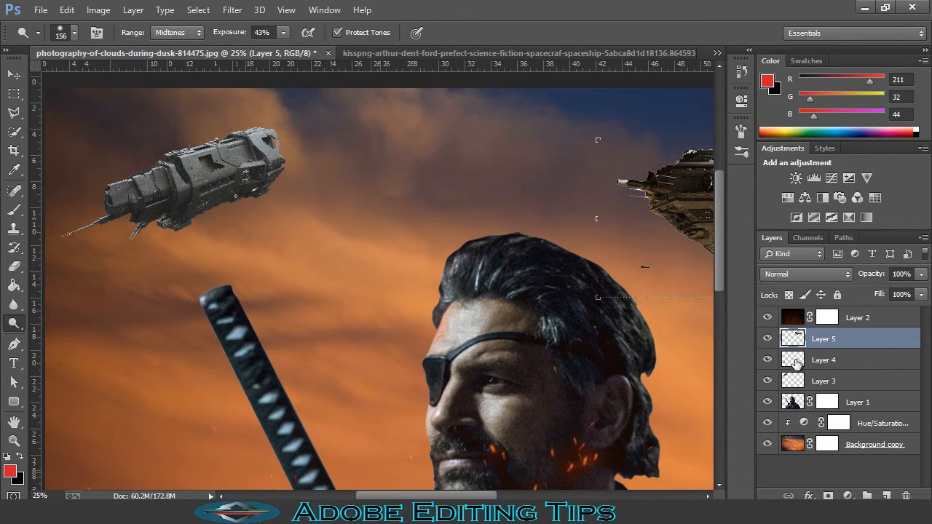
{"action": "left_click", "coordinate": [794, 360]}
{"action": "left_click", "coordinate": [794, 380]}
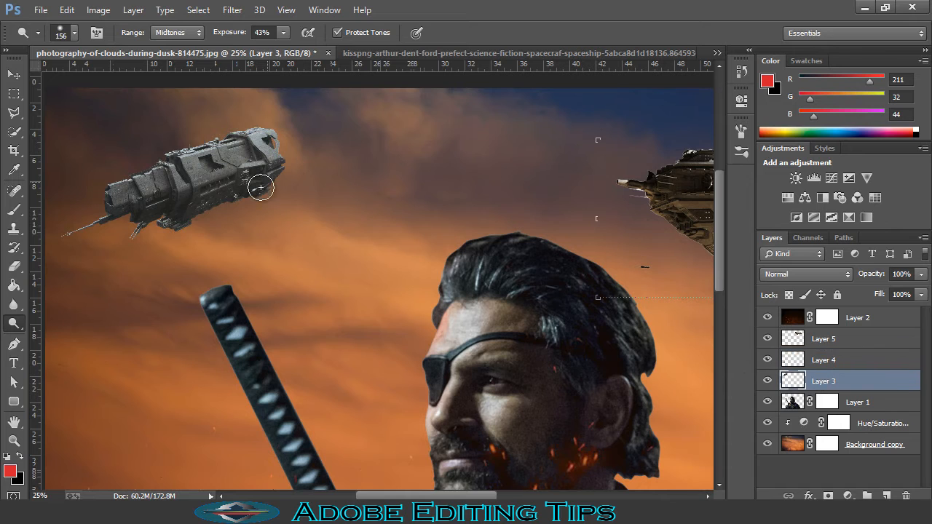
{"action": "scroll", "coordinate": [371, 238], "scroll_direction": "down", "scroll_amount": 3}
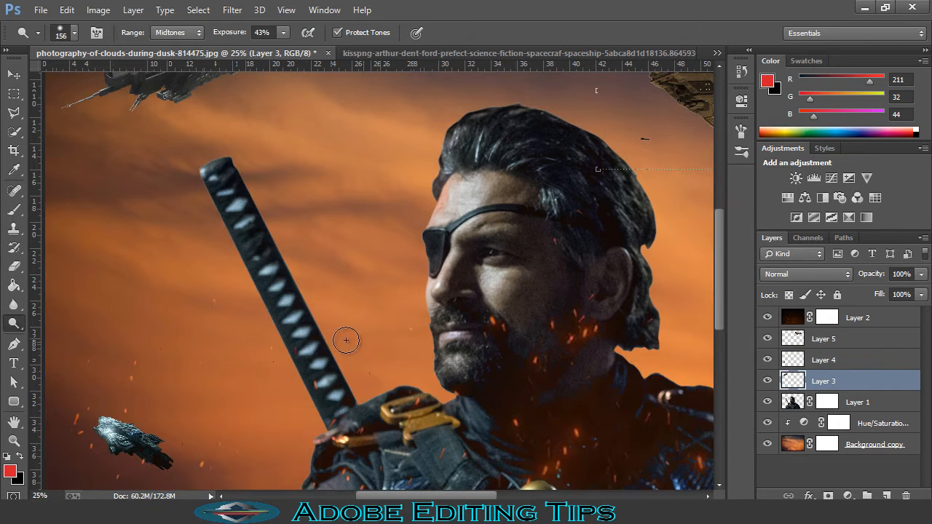
{"action": "left_click", "coordinate": [820, 360]}
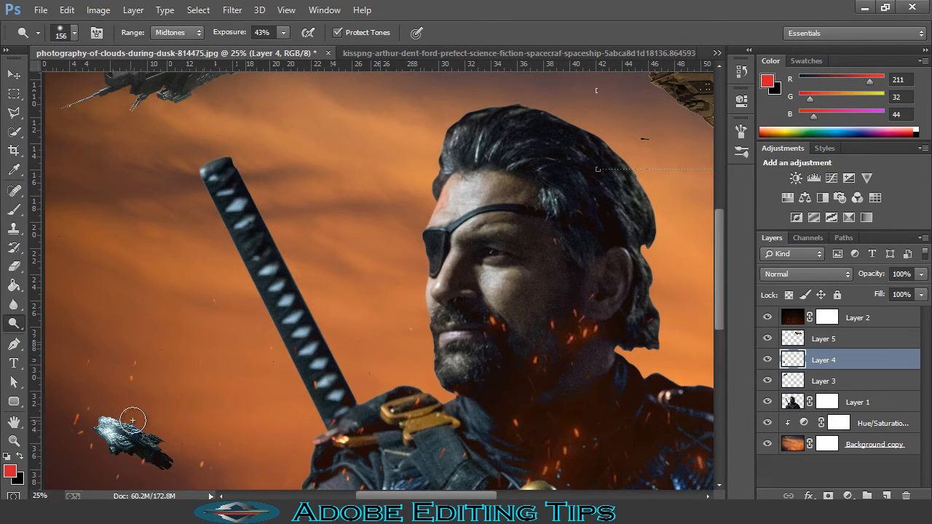
{"action": "scroll", "coordinate": [527, 323], "scroll_direction": "up", "scroll_amount": 2}
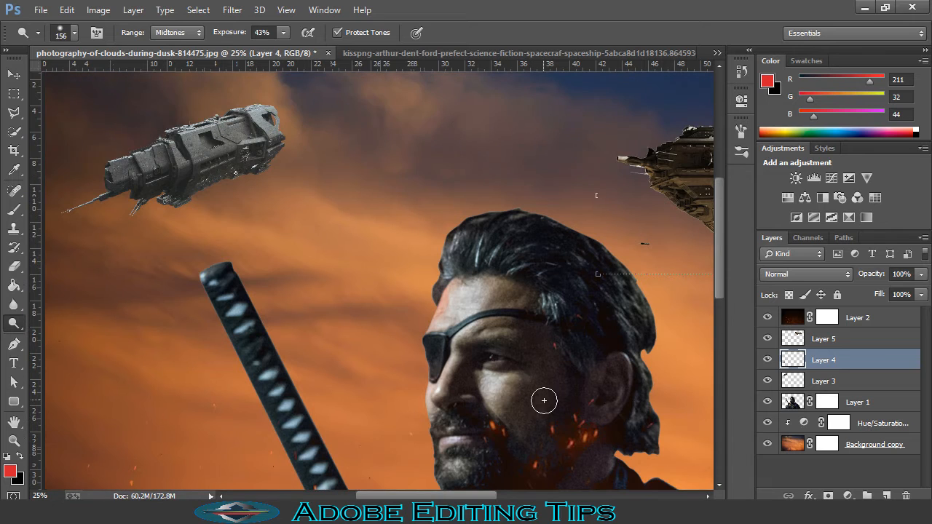
Soften the large spaceship's edges on Layer 5 with the Blur tool, using a 132 px brush at 50% strength
{"action": "scroll", "coordinate": [526, 323], "scroll_direction": "right", "scroll_amount": 5}
{"action": "left_click", "coordinate": [820, 339]}
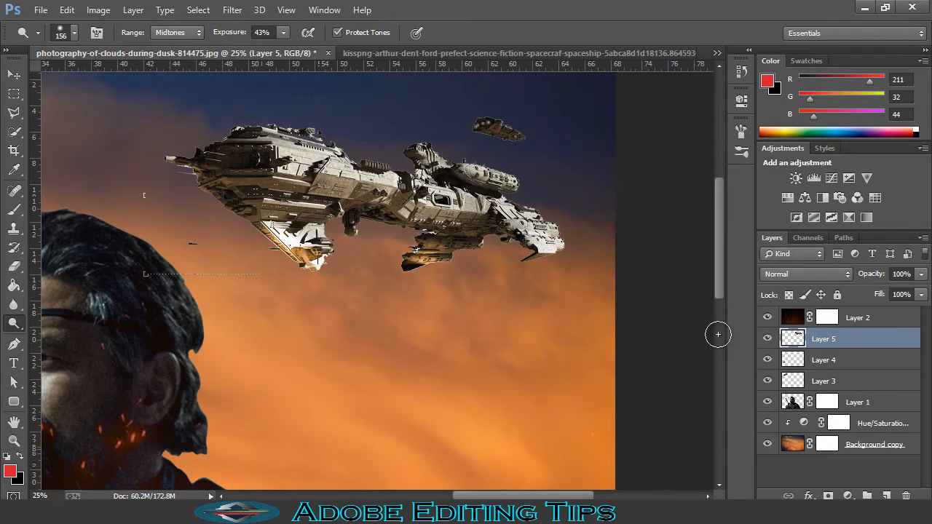
{"action": "left_click", "coordinate": [13, 305]}
{"action": "left_click", "coordinate": [80, 299]}
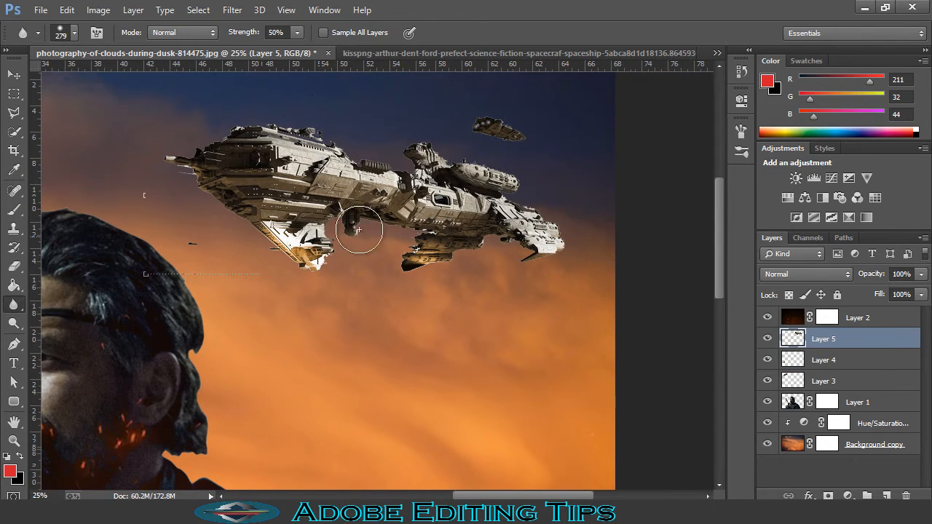
{"action": "left_click", "coordinate": [74, 32]}
{"action": "mouse_move", "coordinate": [109, 77]}
{"action": "left_mouse_down"}
{"action": "mouse_move", "coordinate": [95, 78]}
{"action": "mouse_move", "coordinate": [128, 78]}
{"action": "left_mouse_up"}
{"action": "left_click_drag", "start_coordinate": [115, 111], "coordinate": [125, 112]}
{"action": "left_click", "coordinate": [418, 269]}
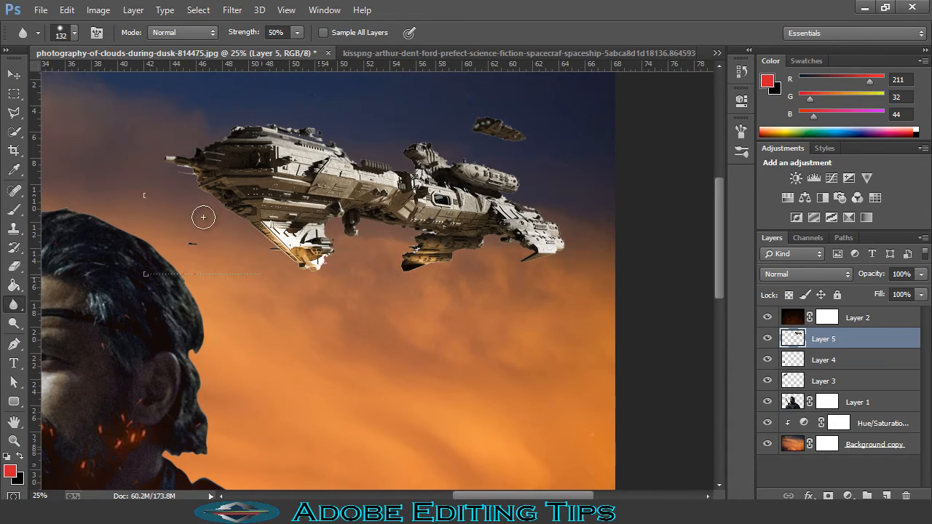
Soften the edges of the small spaceship on Layer 4 and the grey spaceship on Layer 3 with the Blur tool
{"action": "left_click", "coordinate": [837, 360]}
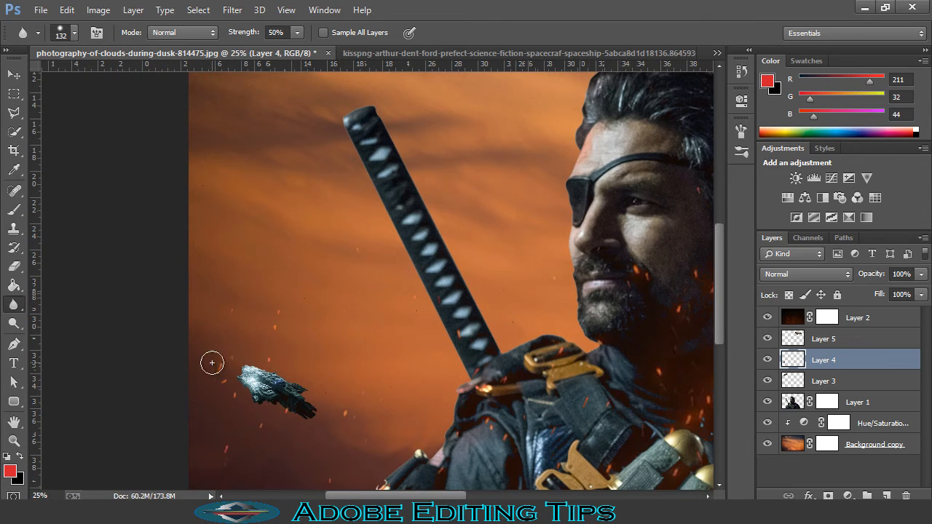
{"action": "scroll", "coordinate": [391, 393], "scroll_direction": "up", "scroll_amount": 5}
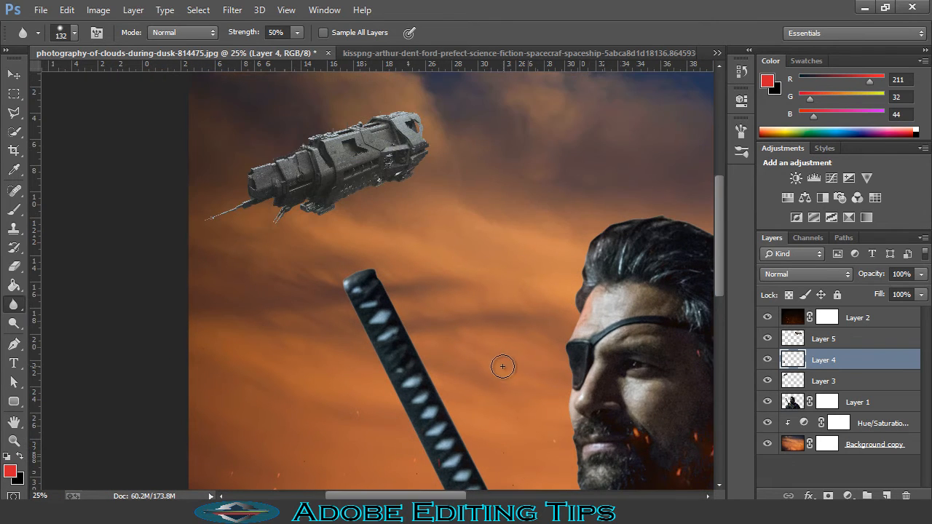
{"action": "left_click", "coordinate": [824, 379]}
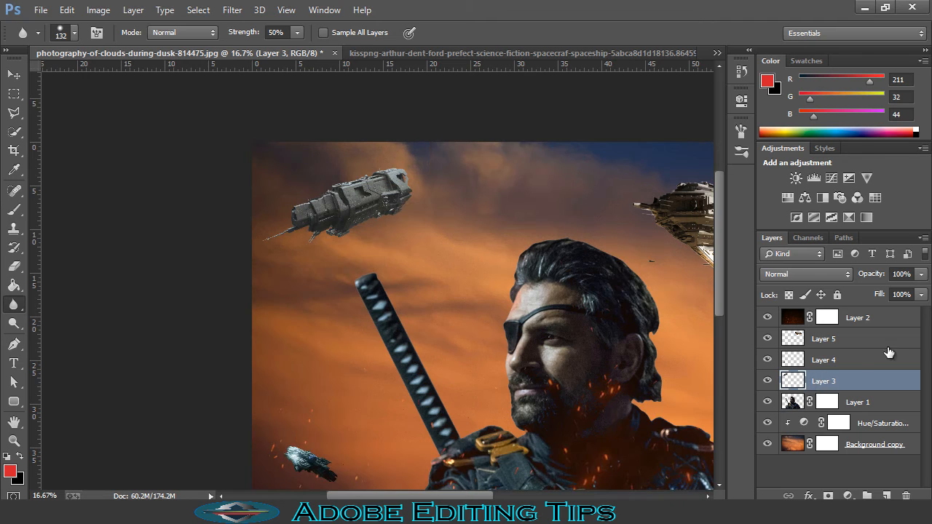
Add a new empty layer directly above the man's layer, Layer 1
{"action": "left_click_drag", "start_coordinate": [554, 300], "coordinate": [419, 212]}
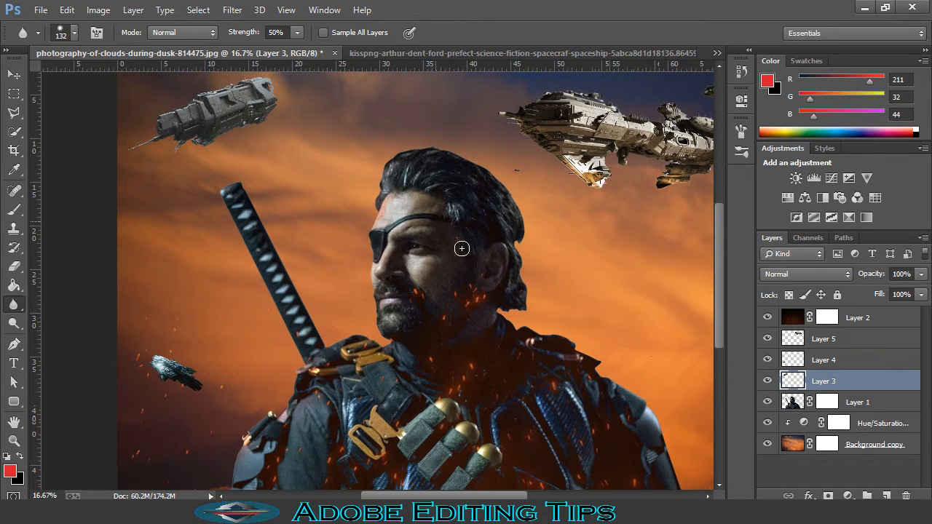
{"action": "left_click", "coordinate": [788, 406]}
{"action": "left_click_drag", "start_coordinate": [13, 323], "coordinate": [58, 321]}
{"action": "key", "text": "ctrl+plus"}
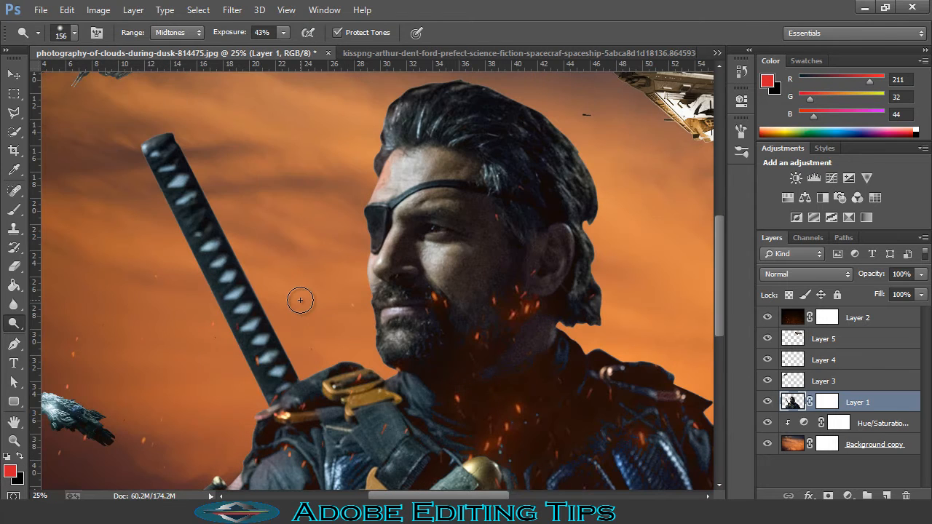
{"action": "left_click", "coordinate": [885, 496]}
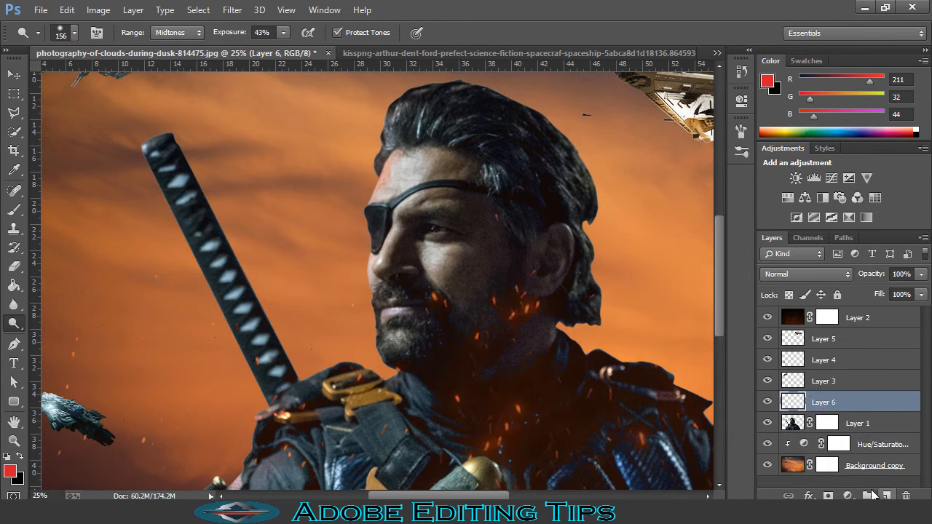
Sample the orange sky colour beside the man's face for the Brush and clip Layer 6 to Layer 1
{"action": "left_click", "coordinate": [13, 170]}
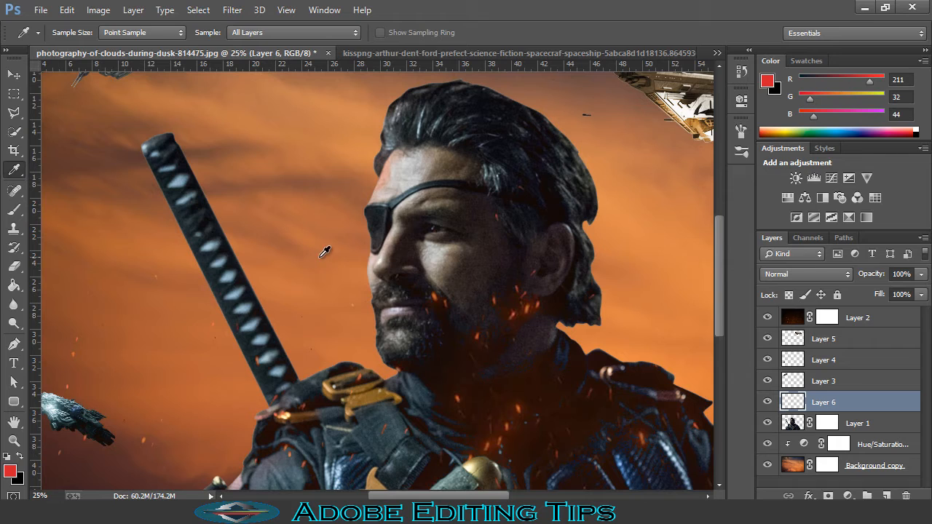
{"action": "left_click", "coordinate": [357, 256]}
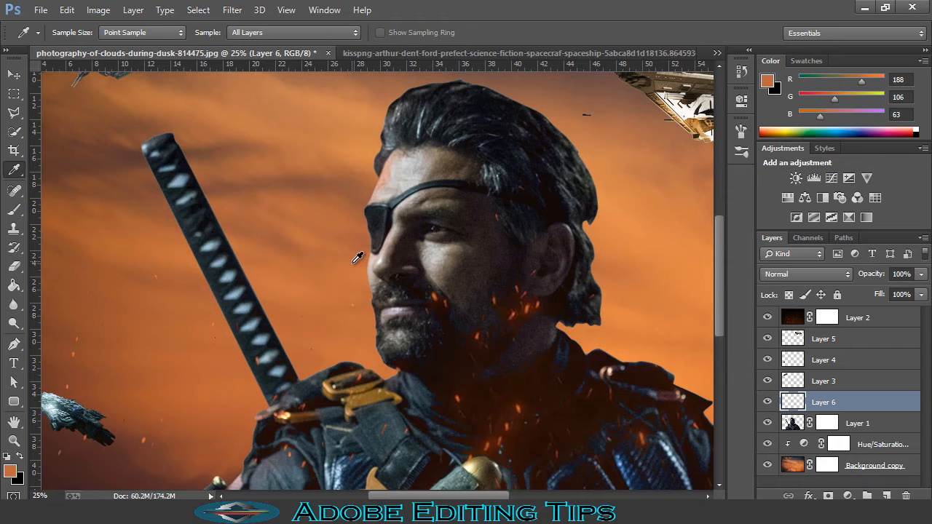
{"action": "left_click", "coordinate": [15, 213]}
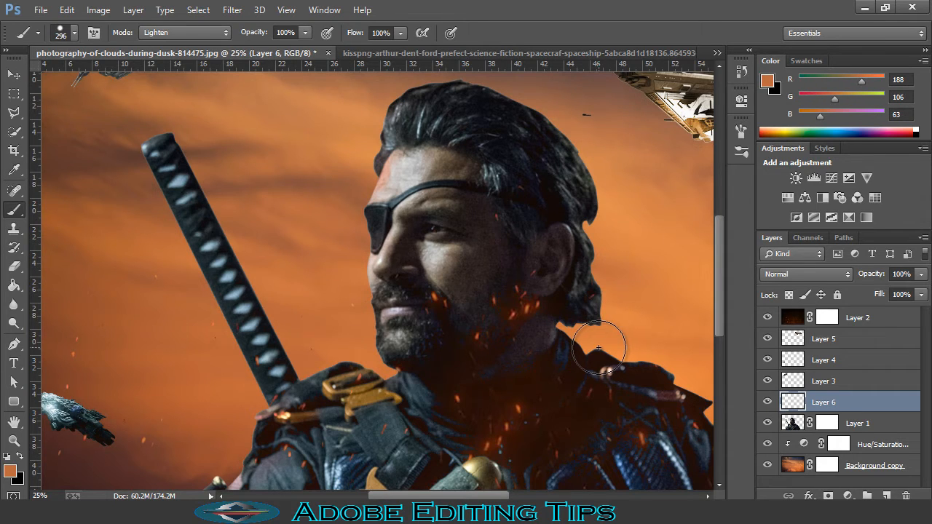
{"action": "key", "text": "ctrl+alt+g"}
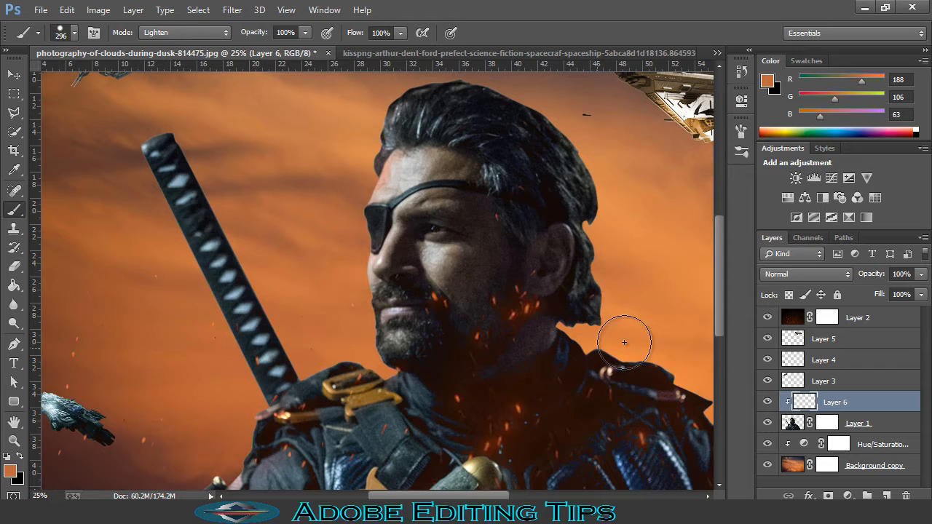
{"action": "left_click", "coordinate": [401, 158]}
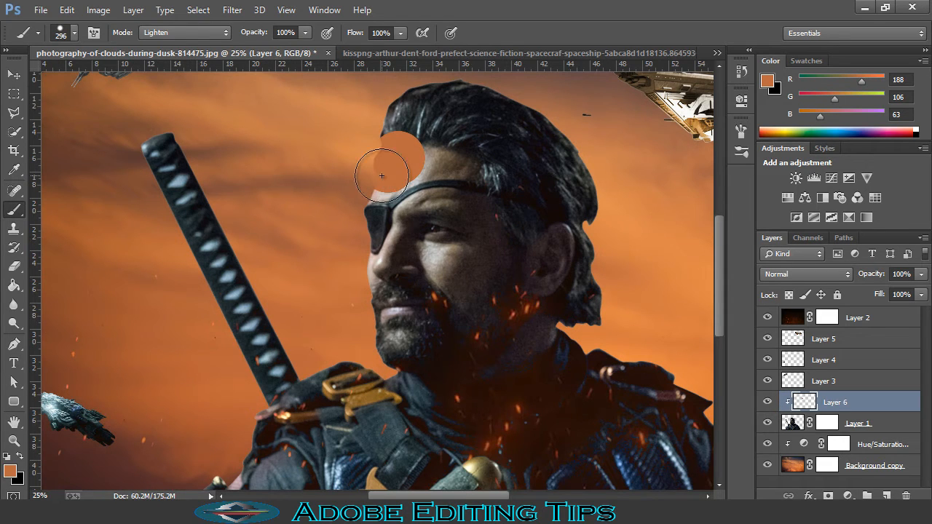
{"action": "key", "text": "ctrl+z"}
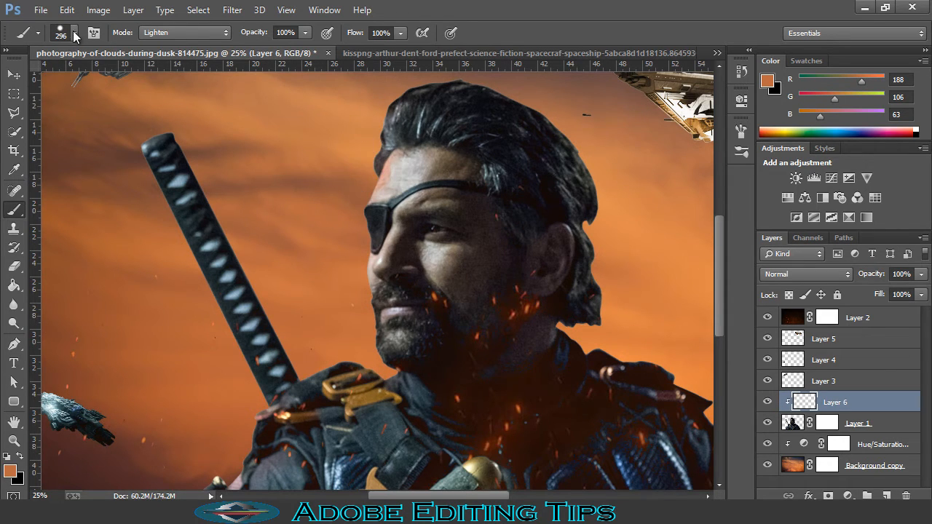
Paint the sampled orange over the edge of the man's forehead on Layer 6 with a 132 px brush at 25% hardness
{"action": "left_click", "coordinate": [73, 33]}
{"action": "left_click", "coordinate": [31, 143]}
{"action": "left_click", "coordinate": [105, 80]}
{"action": "left_click", "coordinate": [101, 113]}
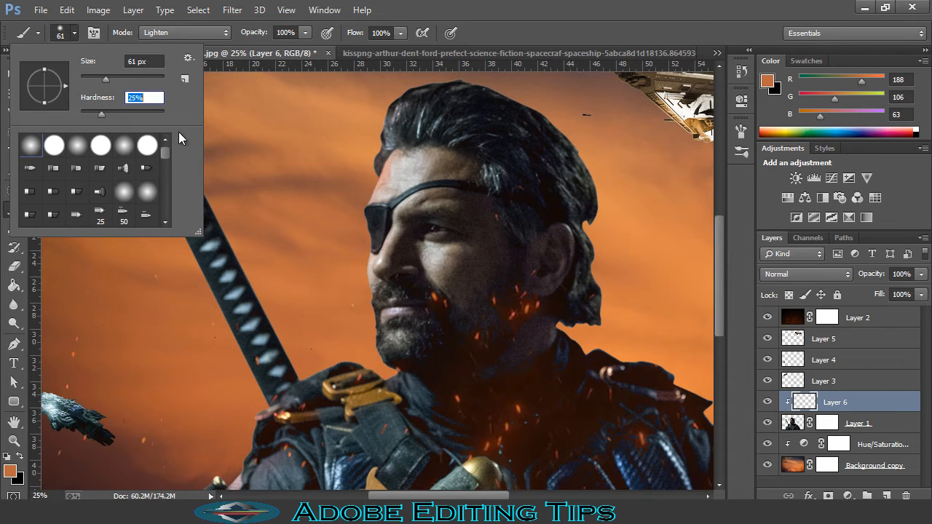
{"action": "left_click_drag", "start_coordinate": [105, 78], "coordinate": [132, 80]}
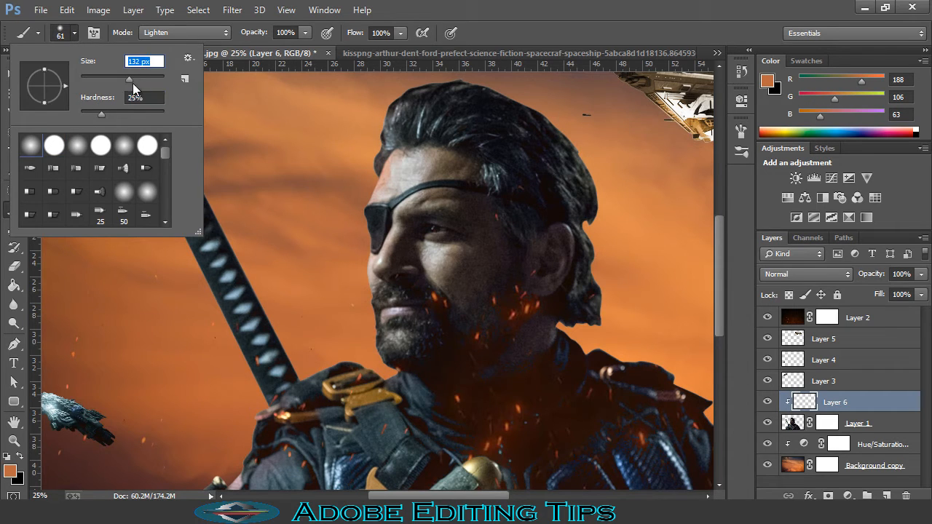
{"action": "left_click", "coordinate": [389, 160]}
{"action": "left_click_drag", "start_coordinate": [382, 176], "coordinate": [379, 193]}
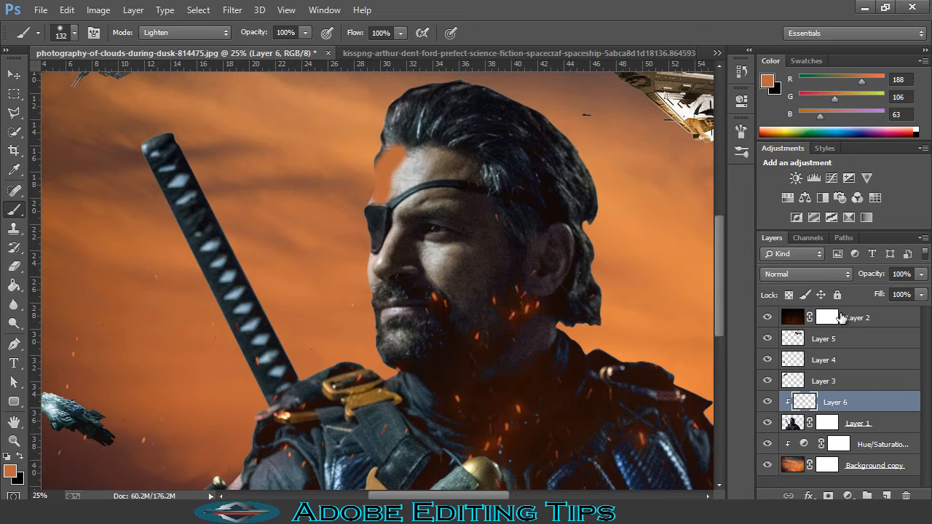
Set Layer 6 to Overlay blending and paint orange light along the man's hair, face, sword handle and sword-side shoulder and arm
{"action": "left_click", "coordinate": [806, 274]}
{"action": "left_click", "coordinate": [781, 183]}
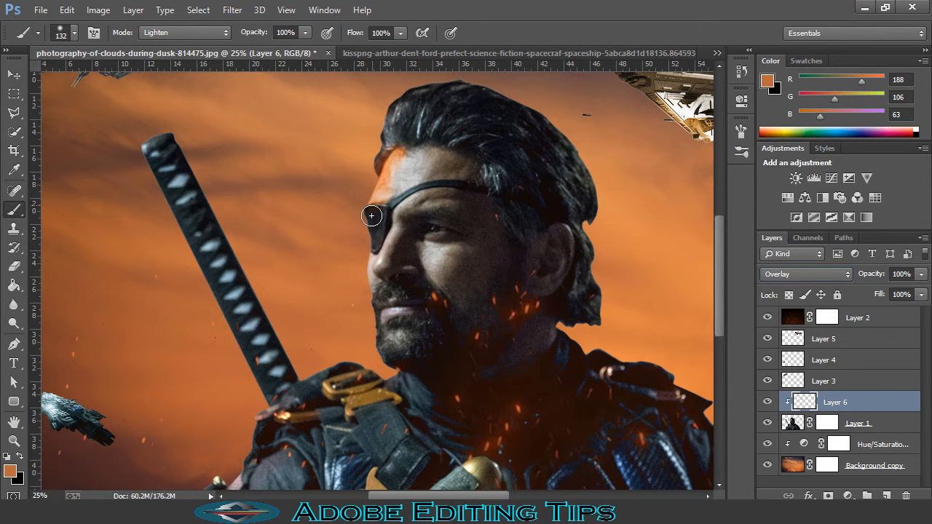
{"action": "scroll", "coordinate": [157, 247], "scroll_direction": "up", "scroll_amount": 2}
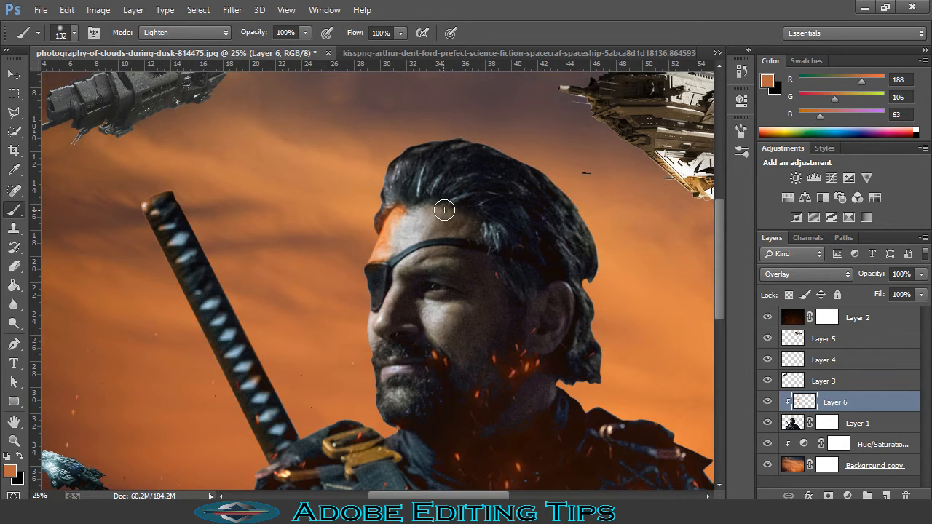
{"action": "scroll", "coordinate": [443, 211], "scroll_direction": "up", "scroll_amount": 2}
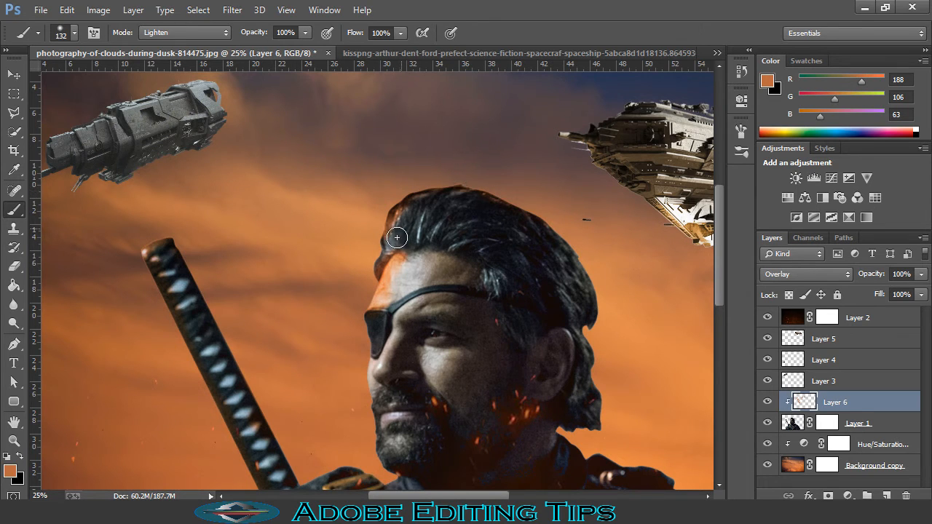
{"action": "scroll", "coordinate": [390, 222], "scroll_direction": "down", "scroll_amount": 5}
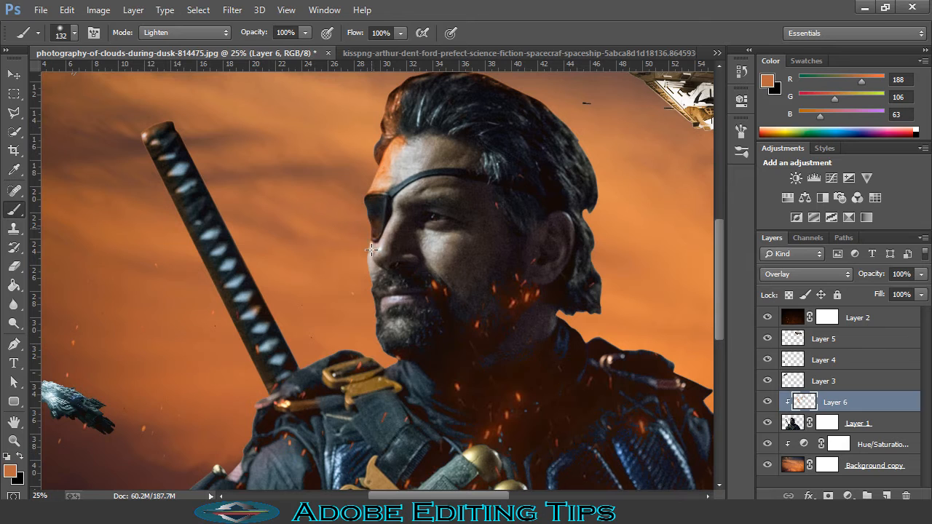
{"action": "scroll", "coordinate": [375, 334], "scroll_direction": "down", "scroll_amount": 7}
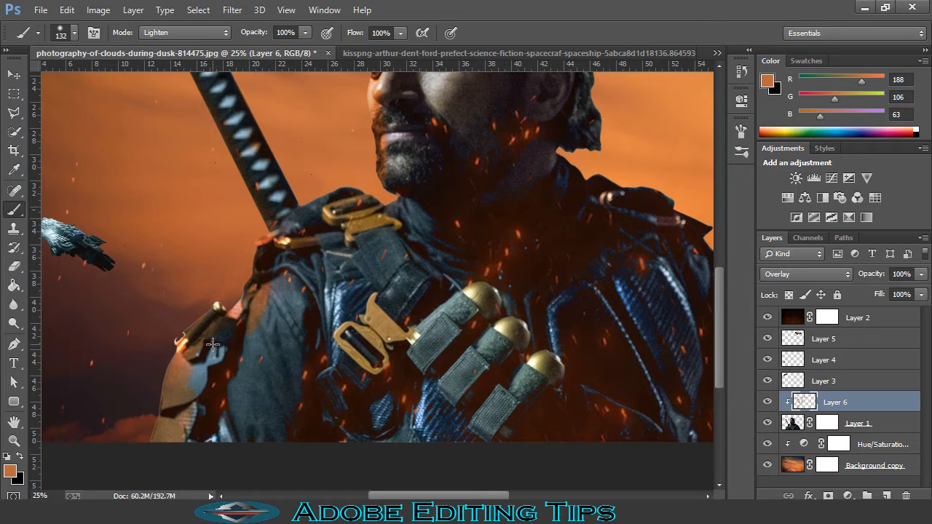
{"action": "scroll", "coordinate": [298, 361], "scroll_direction": "up", "scroll_amount": 4}
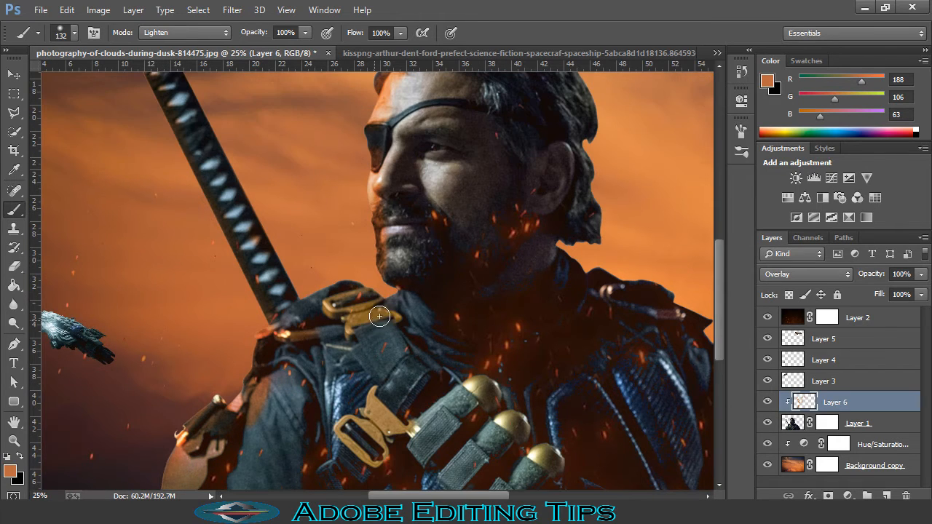
{"action": "scroll", "coordinate": [243, 381], "scroll_direction": "up", "scroll_amount": 5}
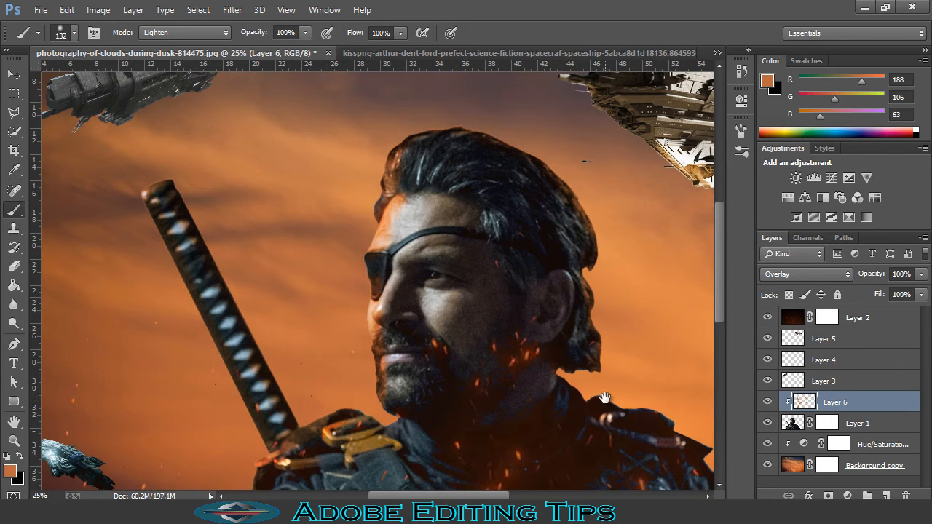
Paint orange light along the man's other shoulder and outer arm on Layer 6
{"action": "left_click_drag", "start_coordinate": [606, 394], "coordinate": [373, 340]}
{"action": "scroll", "coordinate": [485, 387], "scroll_direction": "down", "scroll_amount": 3}
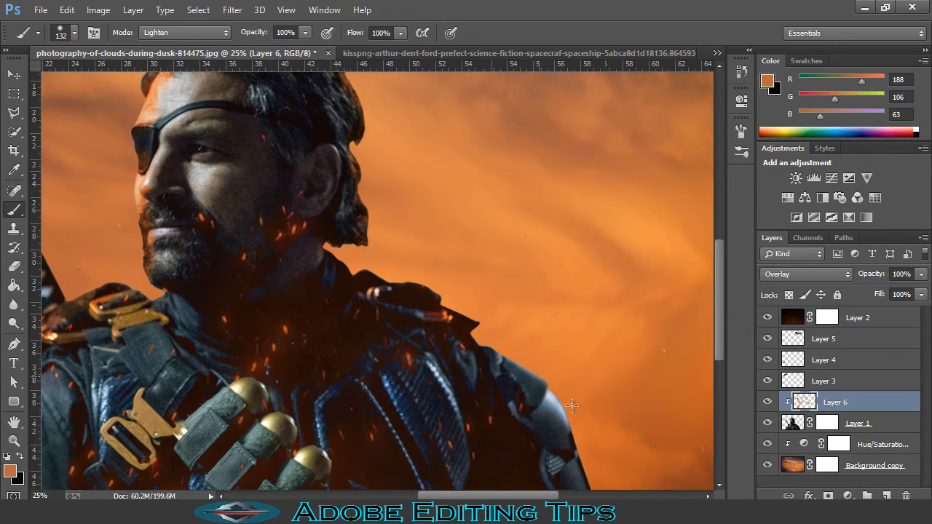
{"action": "scroll", "coordinate": [569, 425], "scroll_direction": "down", "scroll_amount": 2}
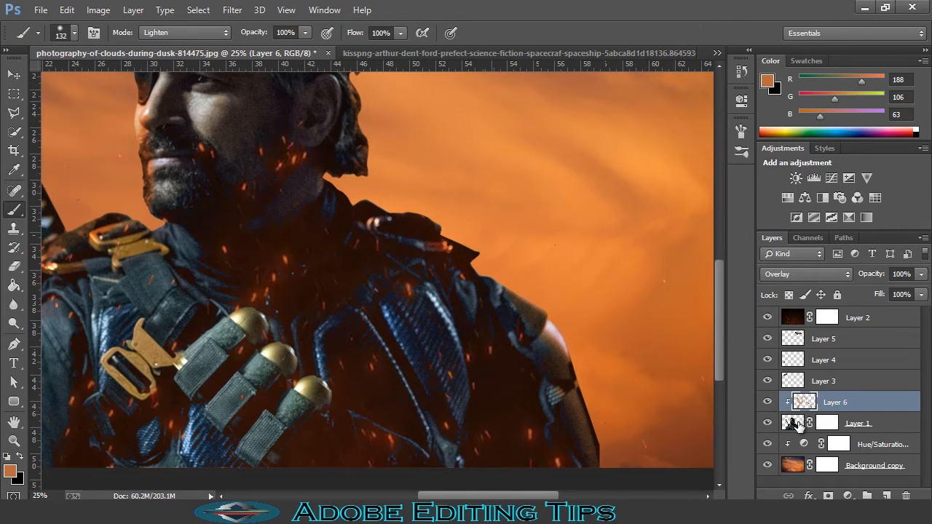
Soften the man's edges along the shoulders and upper body on Layer 1 with the Blur tool, using 132 px at 50% strength
{"action": "left_click", "coordinate": [798, 423]}
{"action": "left_click", "coordinate": [14, 304]}
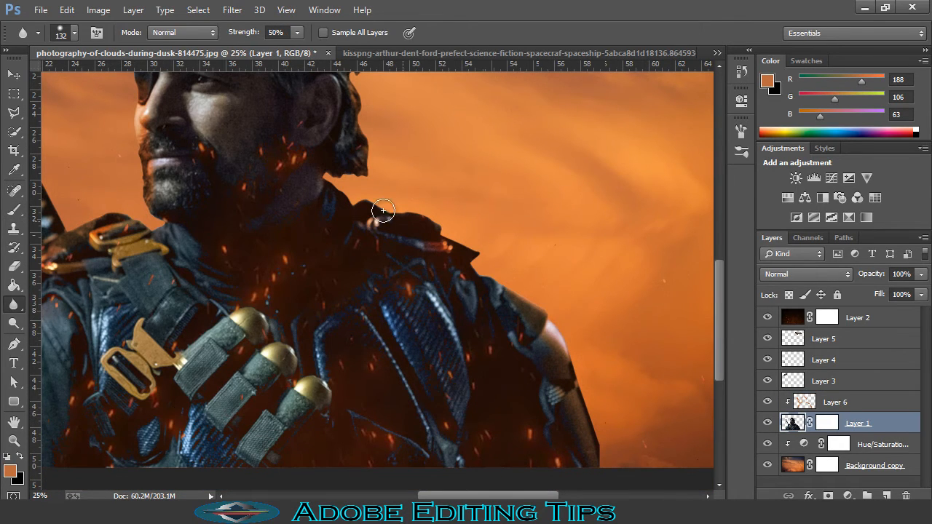
{"action": "mouse_move", "coordinate": [346, 193]}
{"action": "left_mouse_down"}
{"action": "mouse_move", "coordinate": [328, 176]}
{"action": "mouse_move", "coordinate": [351, 176]}
{"action": "mouse_move", "coordinate": [337, 177]}
{"action": "mouse_move", "coordinate": [348, 189]}
{"action": "mouse_move", "coordinate": [430, 215]}
{"action": "left_mouse_up"}
{"action": "left_click_drag", "start_coordinate": [473, 254], "coordinate": [515, 291]}
{"action": "left_click_drag", "start_coordinate": [341, 365], "coordinate": [625, 348]}
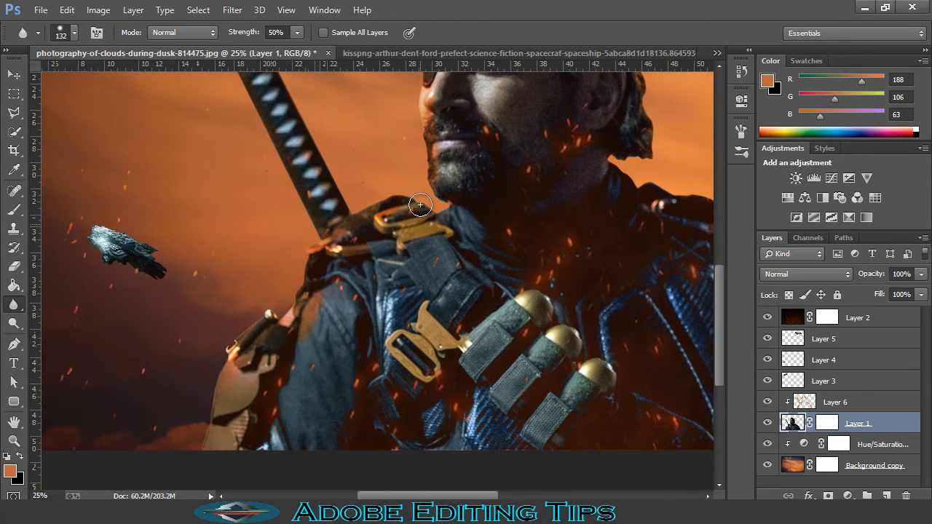
{"action": "left_click_drag", "start_coordinate": [424, 208], "coordinate": [446, 207]}
{"action": "scroll", "coordinate": [424, 333], "scroll_direction": "up", "scroll_amount": 5}
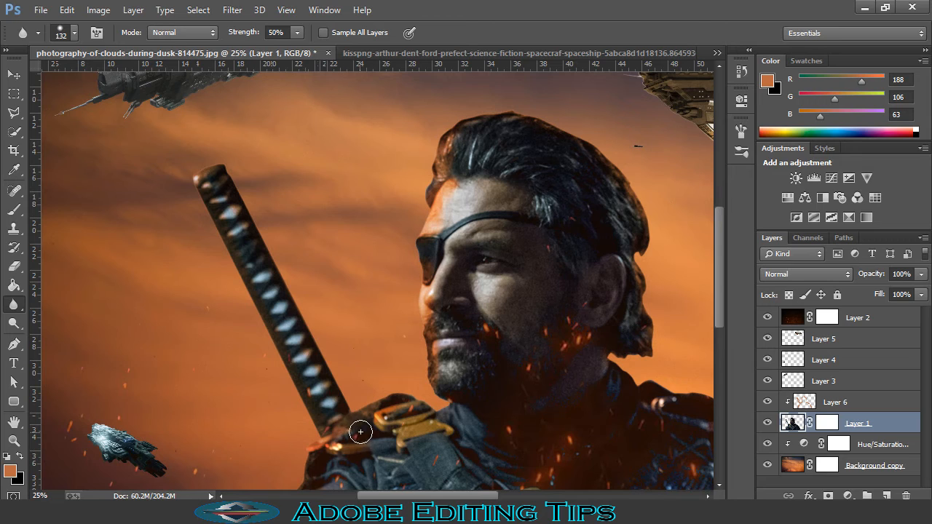
Reduce Layer 6's fill to 83% and apply a Box Blur with a 2-pixel radius to it
{"action": "left_click", "coordinate": [819, 402]}
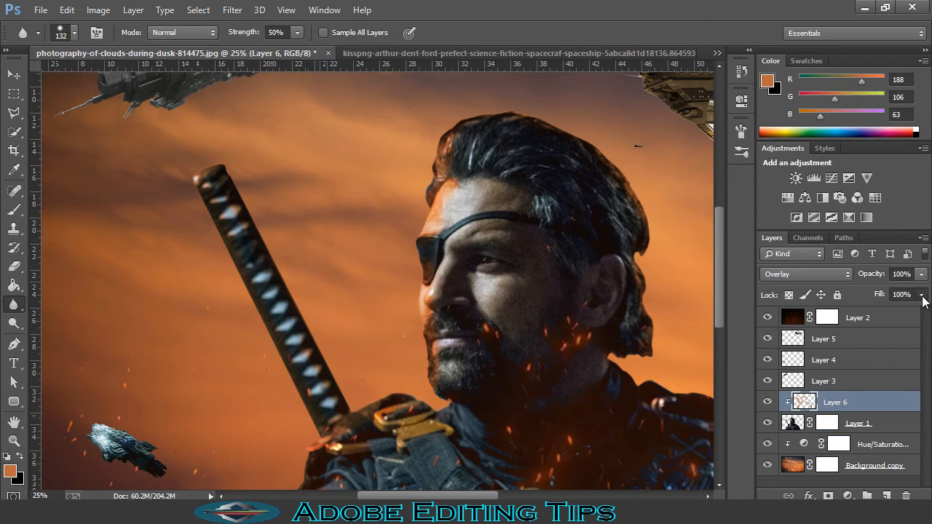
{"action": "left_click_drag", "start_coordinate": [920, 294], "coordinate": [909, 313]}
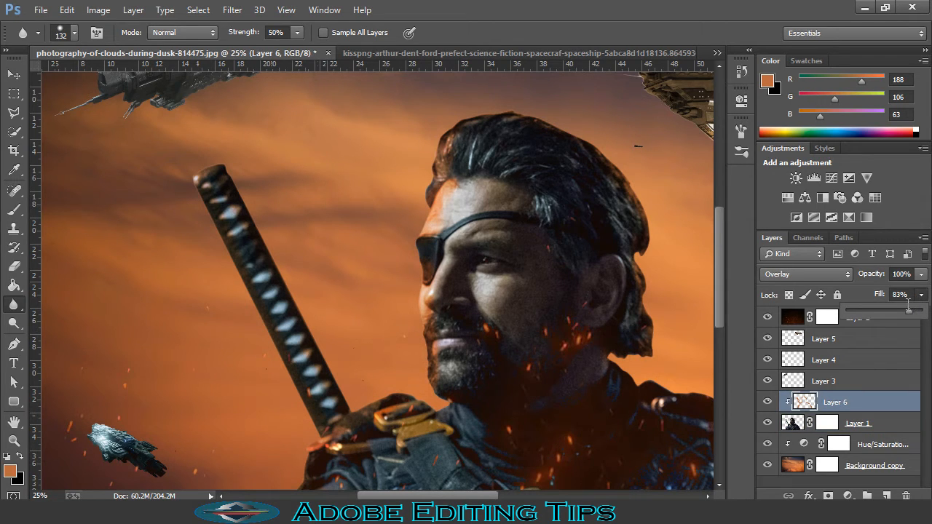
{"action": "left_click", "coordinate": [232, 10]}
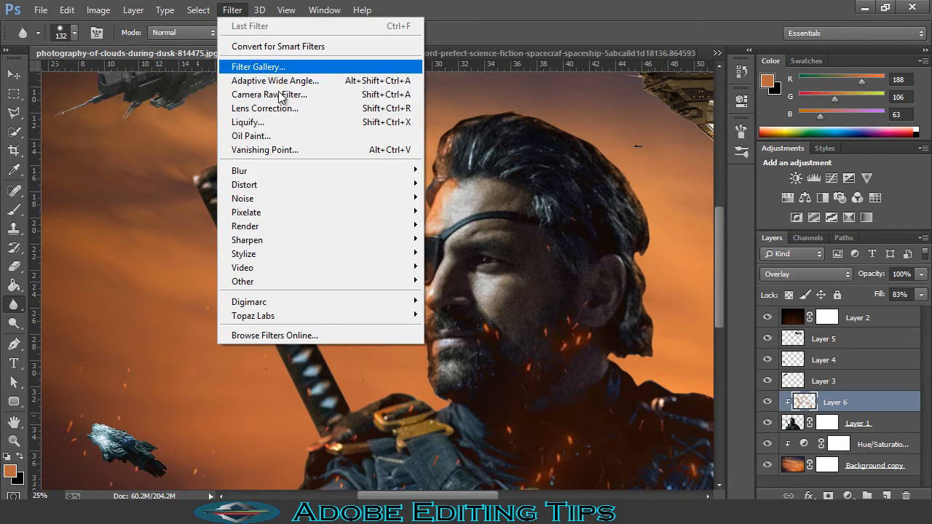
{"action": "mouse_move", "coordinate": [370, 174]}
{"action": "left_click", "coordinate": [473, 259]}
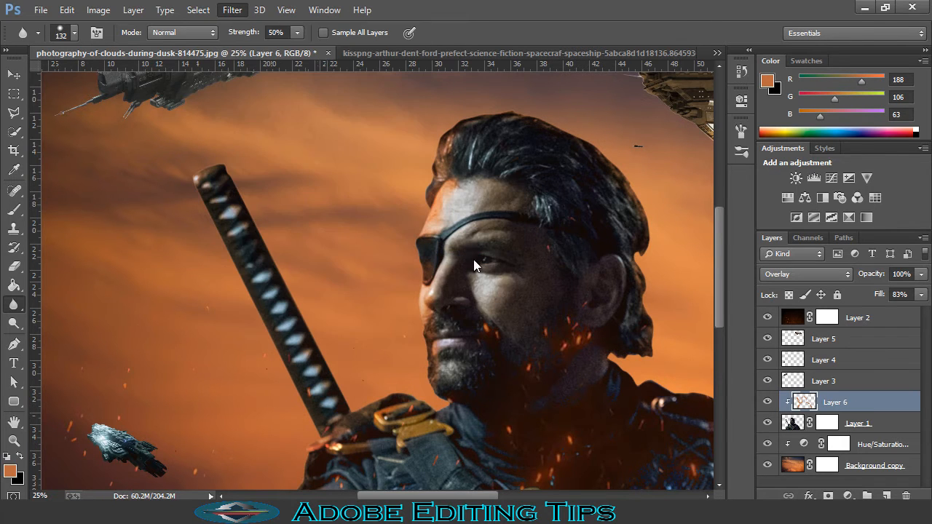
{"action": "left_click", "coordinate": [586, 393]}
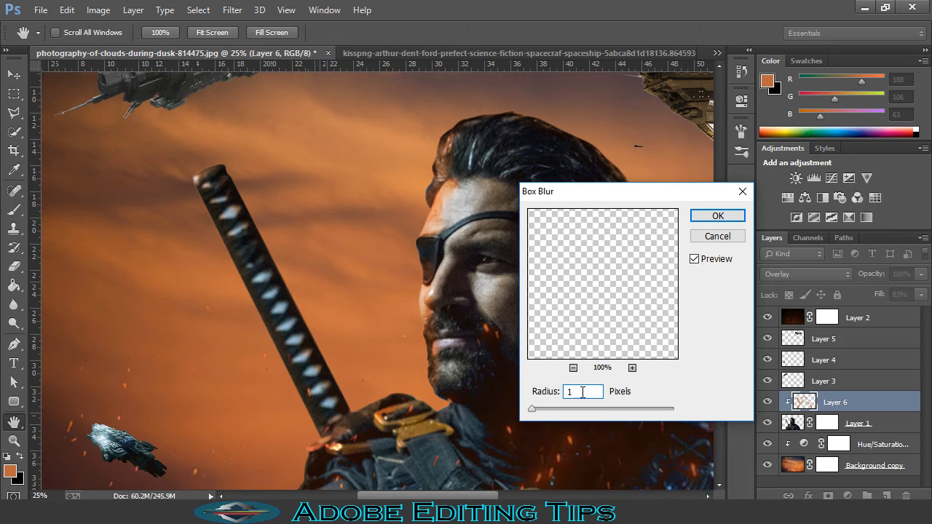
{"action": "type", "text": "2"}
{"action": "left_click", "coordinate": [717, 213]}
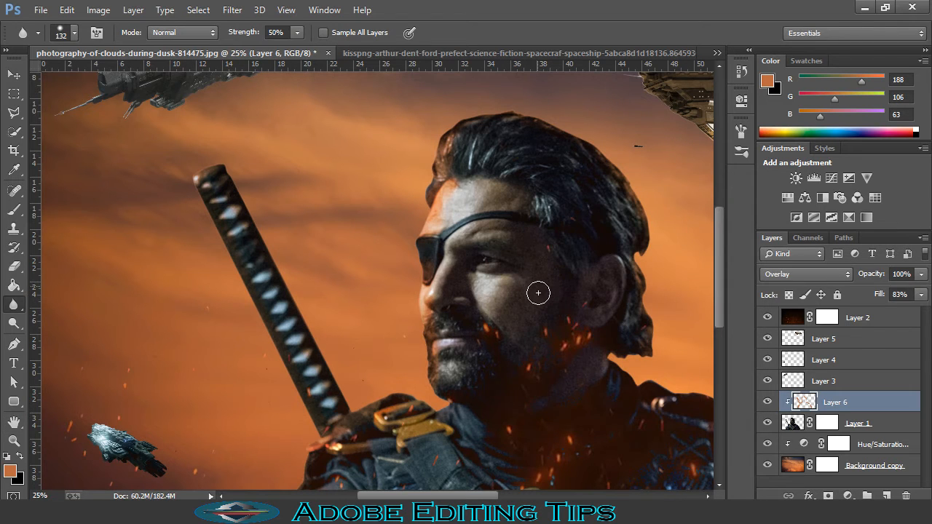
Add a new empty layer directly above the large spaceship's layer, Layer 5, and clip it to Layer 5
{"action": "scroll", "coordinate": [235, 332], "scroll_direction": "down", "scroll_amount": 3}
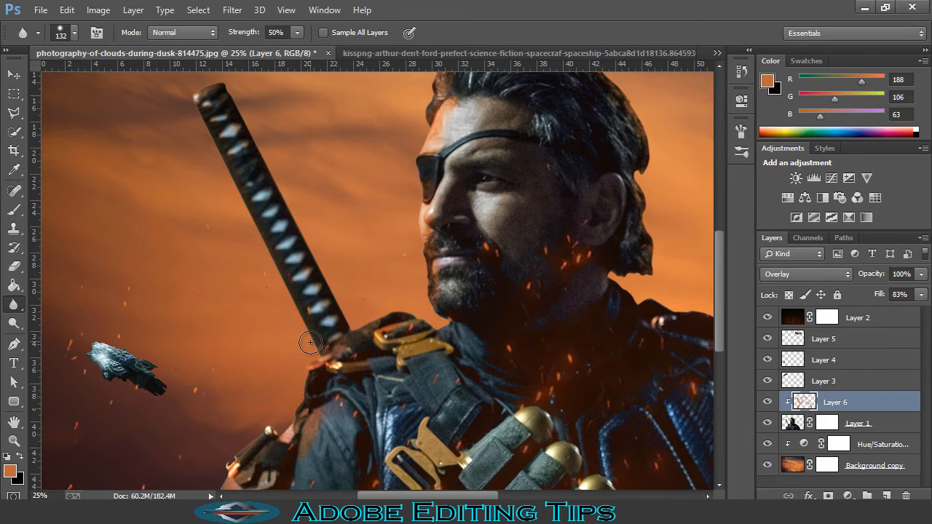
{"action": "left_click", "coordinate": [848, 341]}
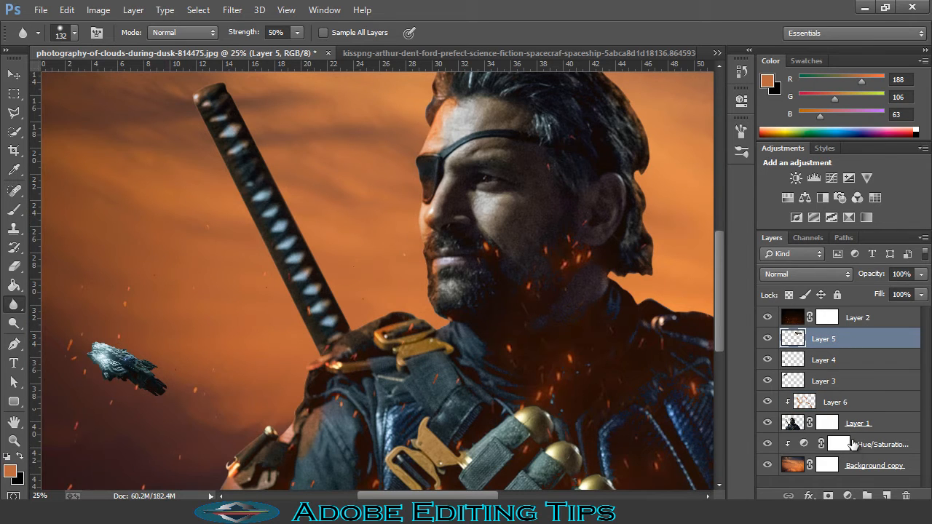
{"action": "left_click", "coordinate": [885, 495]}
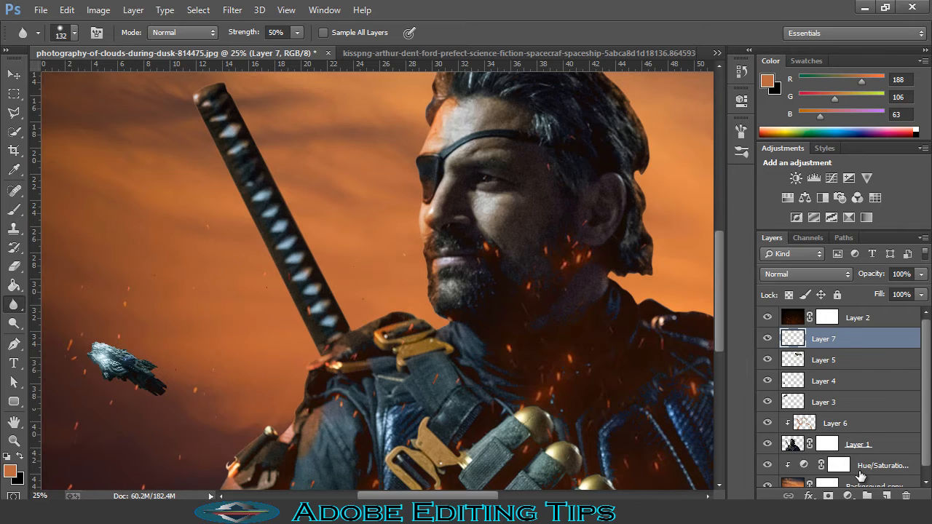
{"action": "key", "text": "ctrl+alt+g"}
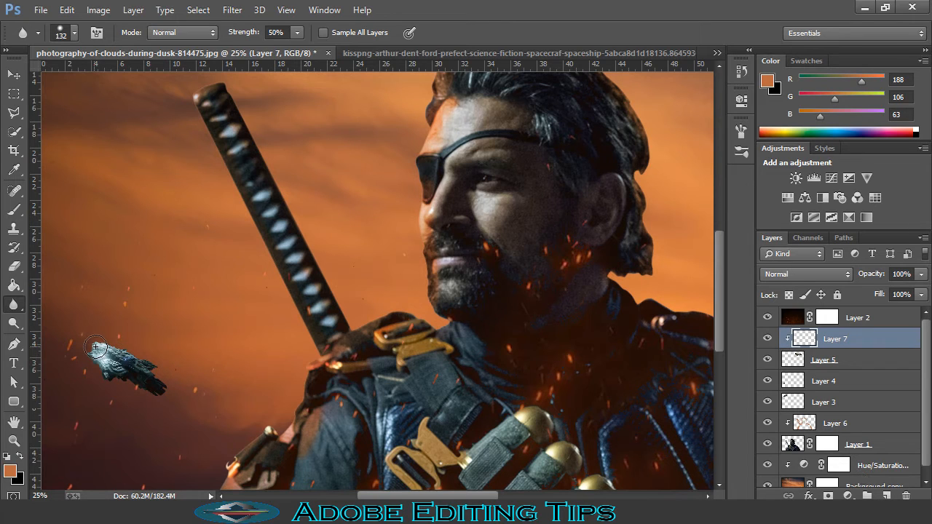
{"action": "left_click_drag", "start_coordinate": [95, 346], "coordinate": [118, 344]}
{"action": "mouse_move", "coordinate": [851, 345]}
{"action": "left_mouse_down"}
{"action": "mouse_move", "coordinate": [851, 379]}
{"action": "mouse_move", "coordinate": [844, 344]}
{"action": "left_mouse_up"}
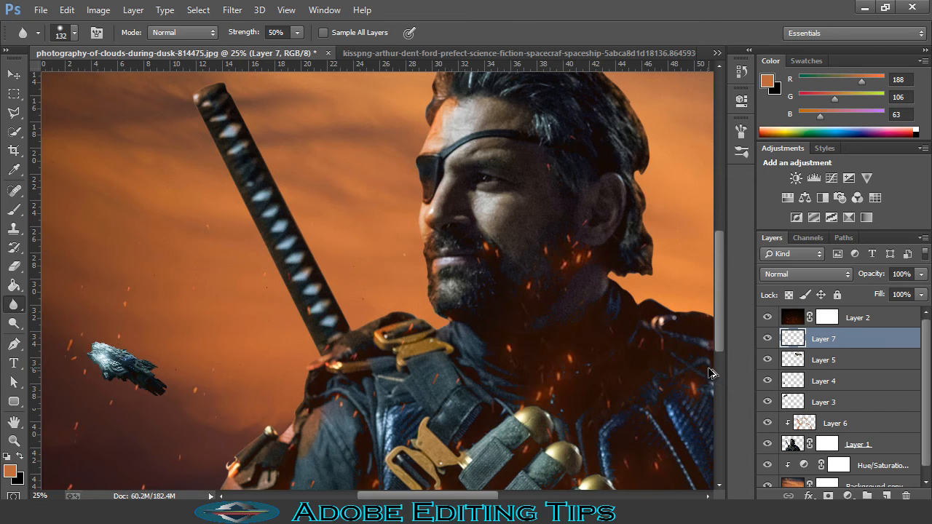
{"action": "key", "text": "ctrl+alt+g"}
Paint orange light along the large spaceship's upper engine, nose underside and rear edges on Layer 7 with the 132 px Brush
{"action": "left_click_drag", "start_coordinate": [589, 243], "coordinate": [342, 370]}
{"action": "left_click_drag", "start_coordinate": [463, 267], "coordinate": [341, 359]}
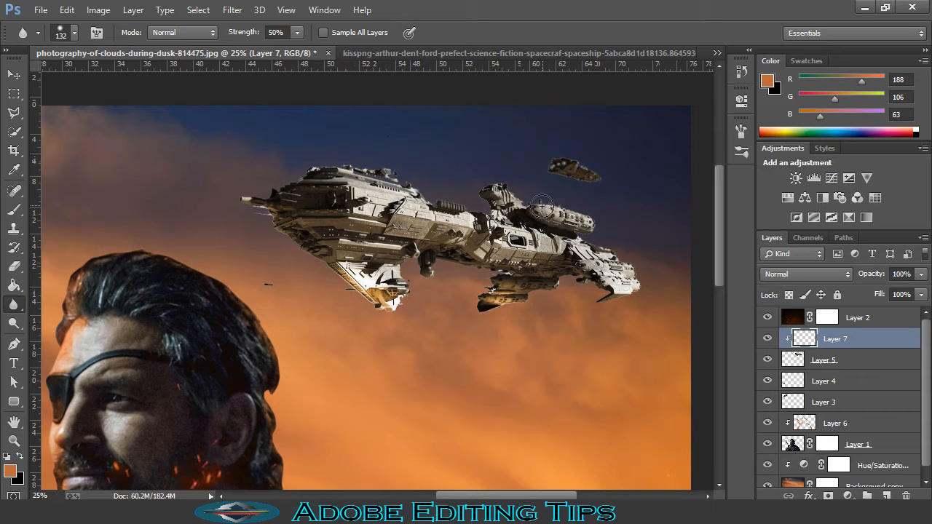
{"action": "left_click", "coordinate": [13, 213]}
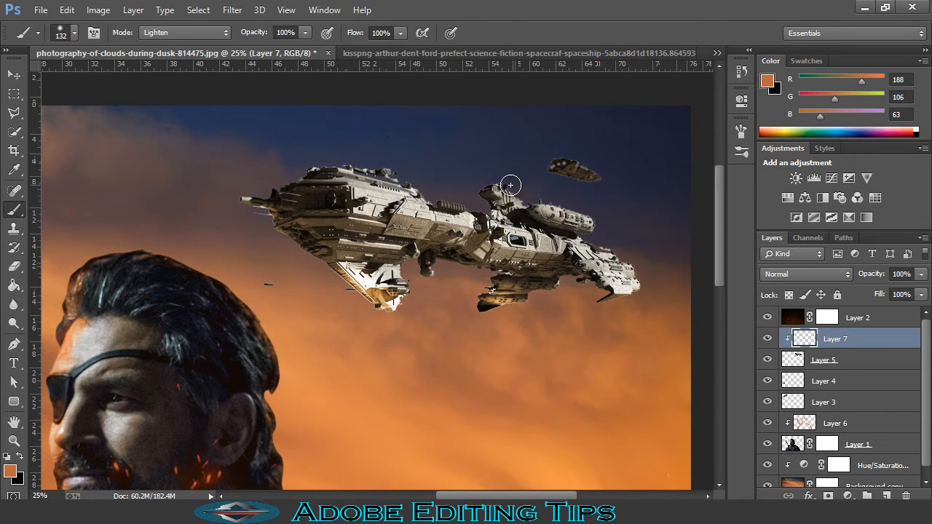
{"action": "mouse_move", "coordinate": [543, 199]}
{"action": "left_mouse_down"}
{"action": "mouse_move", "coordinate": [576, 175]}
{"action": "mouse_move", "coordinate": [588, 211]}
{"action": "mouse_move", "coordinate": [567, 204]}
{"action": "mouse_move", "coordinate": [603, 216]}
{"action": "left_mouse_up"}
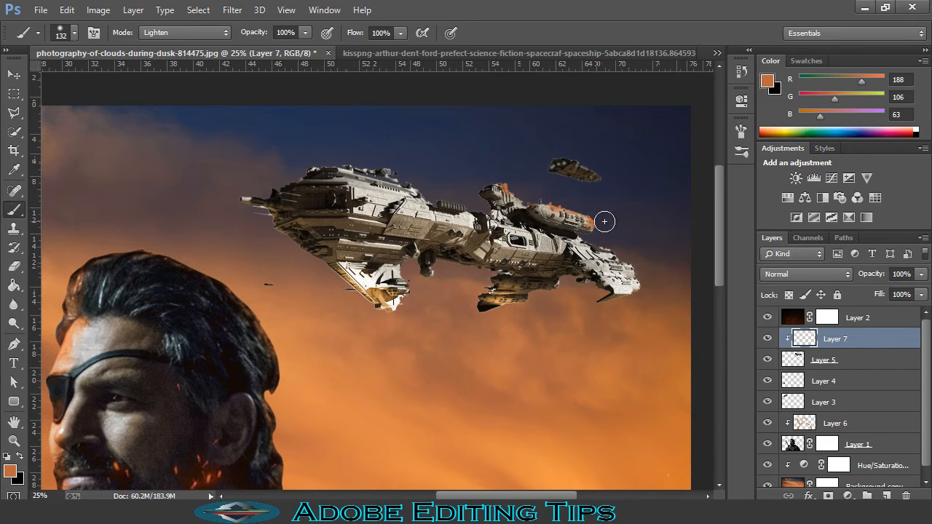
{"action": "mouse_move", "coordinate": [294, 202]}
{"action": "left_mouse_down"}
{"action": "mouse_move", "coordinate": [259, 204]}
{"action": "mouse_move", "coordinate": [347, 294]}
{"action": "mouse_move", "coordinate": [354, 288]}
{"action": "mouse_move", "coordinate": [327, 263]}
{"action": "left_mouse_up"}
{"action": "mouse_move", "coordinate": [384, 176]}
{"action": "left_mouse_down"}
{"action": "mouse_move", "coordinate": [297, 175]}
{"action": "mouse_move", "coordinate": [499, 316]}
{"action": "mouse_move", "coordinate": [486, 314]}
{"action": "mouse_move", "coordinate": [682, 294]}
{"action": "mouse_move", "coordinate": [650, 294]}
{"action": "mouse_move", "coordinate": [652, 318]}
{"action": "left_mouse_up"}
Set Layer 7's blend mode to Linear Dodge (Add) and its fill to 30%
{"action": "left_click", "coordinate": [800, 274]}
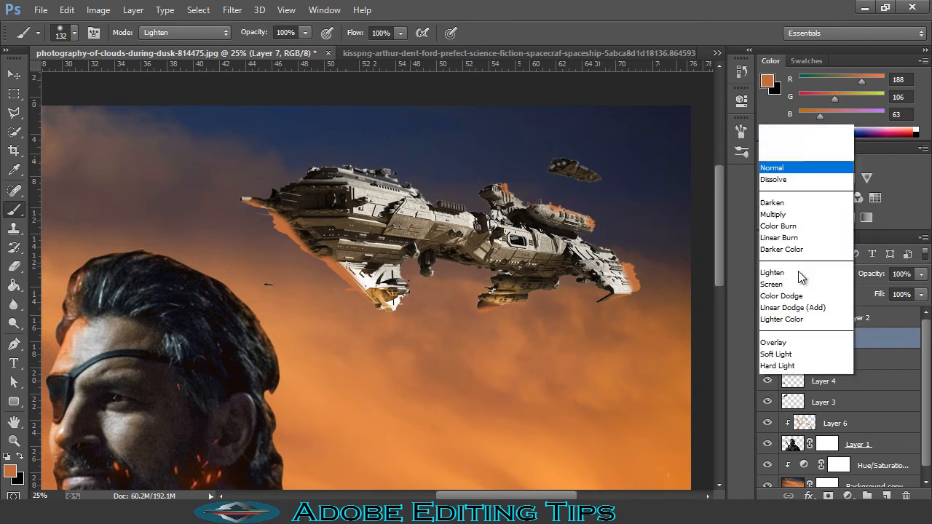
{"action": "left_click", "coordinate": [786, 183]}
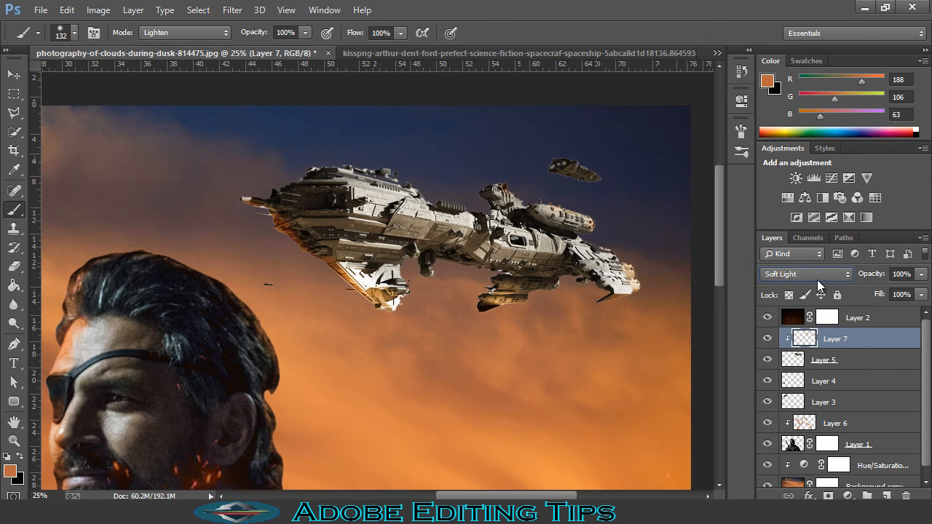
{"action": "scroll", "coordinate": [817, 280], "scroll_direction": "up", "scroll_amount": 3}
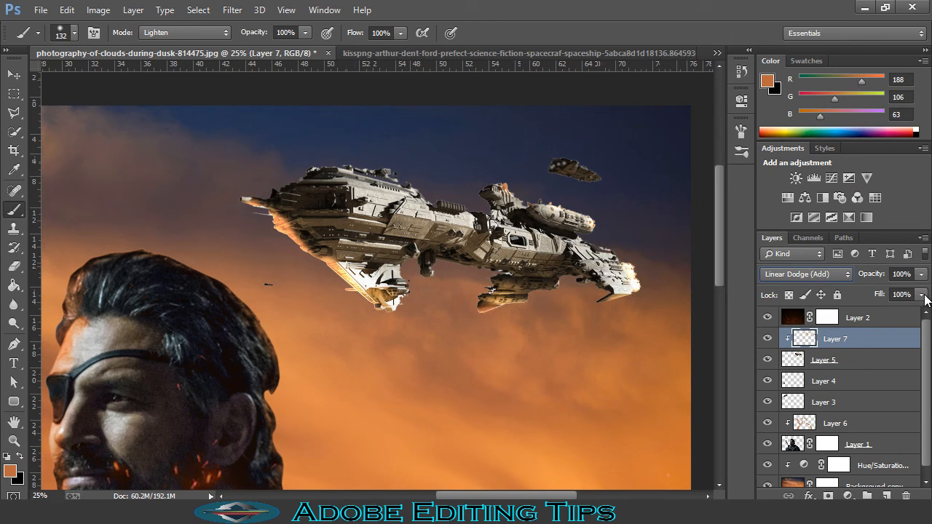
{"action": "left_click_drag", "start_coordinate": [924, 298], "coordinate": [879, 317]}
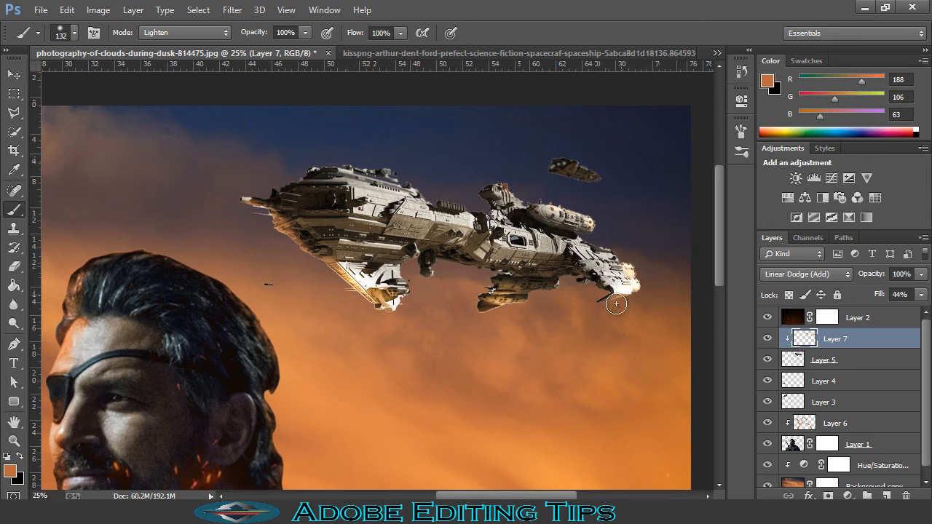
{"action": "left_click", "coordinate": [921, 294]}
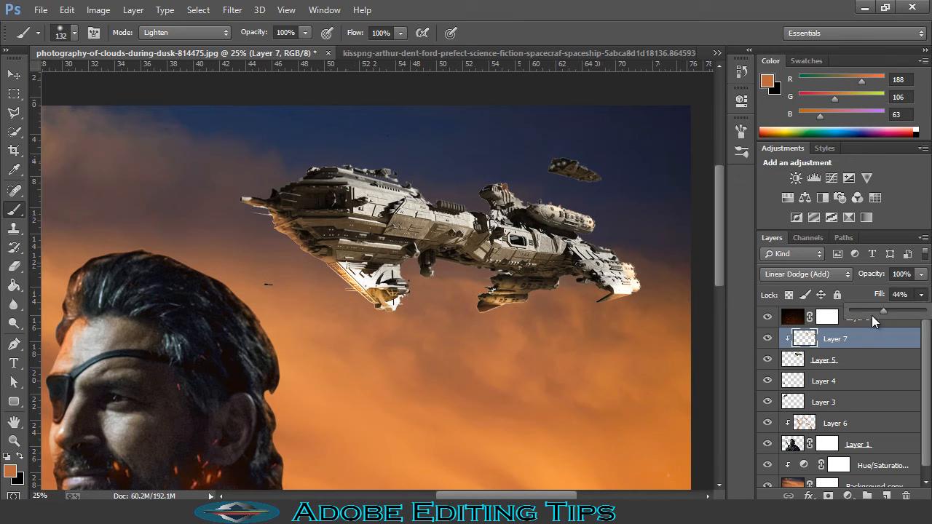
{"action": "left_click_drag", "start_coordinate": [879, 310], "coordinate": [872, 311]}
{"action": "scroll", "coordinate": [570, 320], "scroll_direction": "down", "scroll_amount": 2}
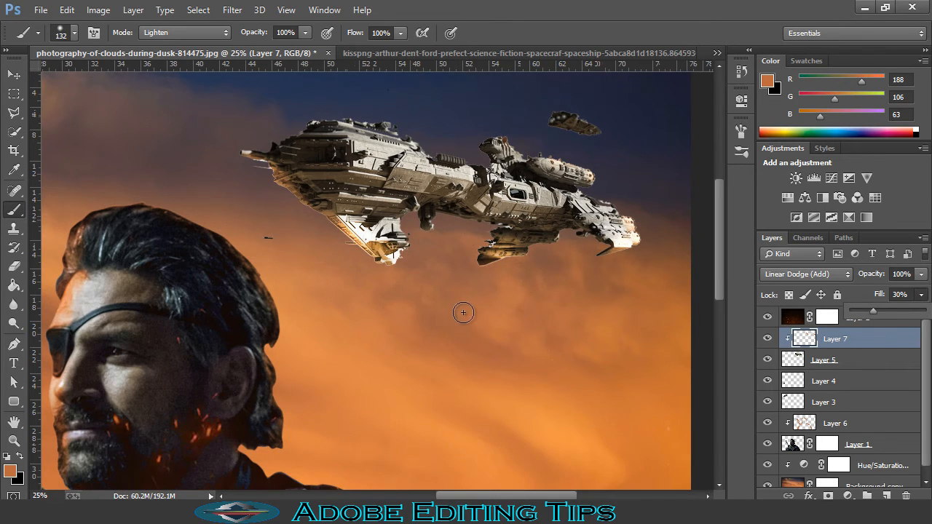
Apply a Photo Filter adjustment with the Red filter to the fire sparks layer, Layer 2
{"action": "scroll", "coordinate": [462, 312], "scroll_direction": "up", "scroll_amount": 2}
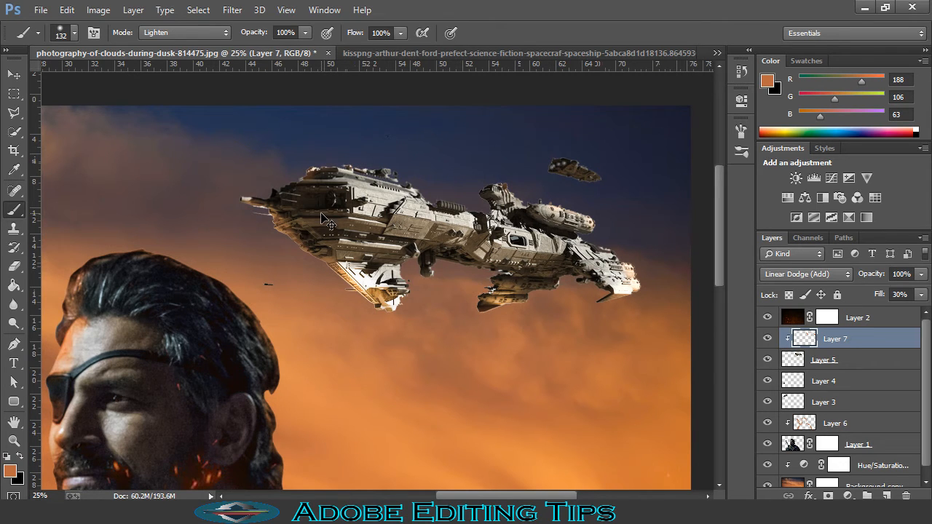
{"action": "key", "text": "ctrl+minus"}
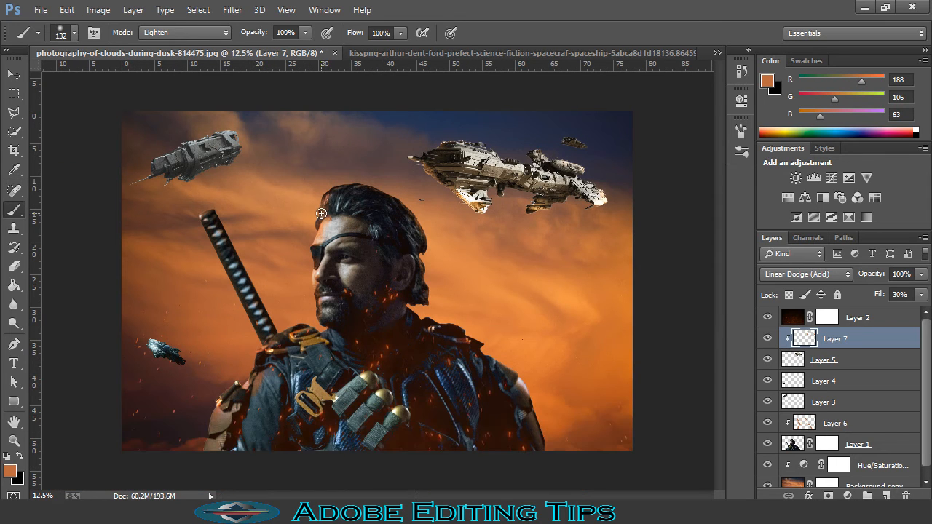
{"action": "left_click", "coordinate": [799, 319]}
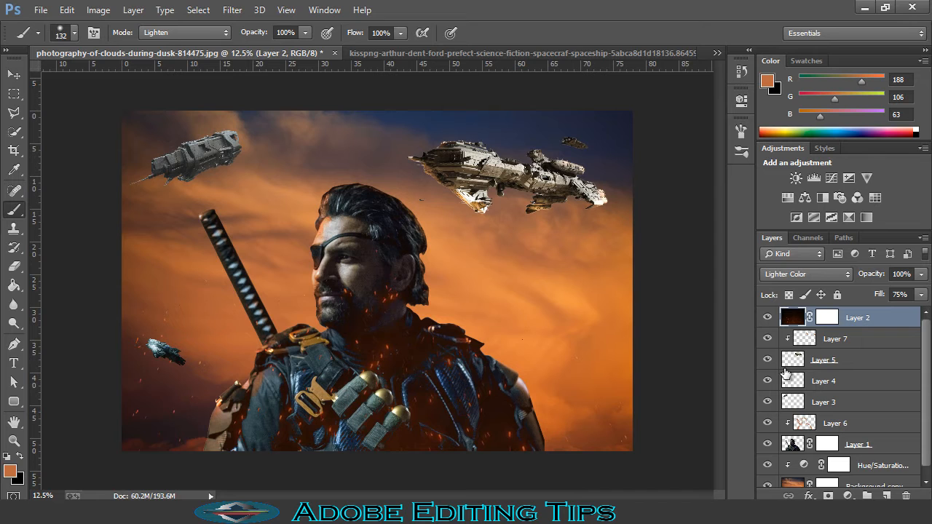
{"action": "left_click", "coordinate": [98, 10]}
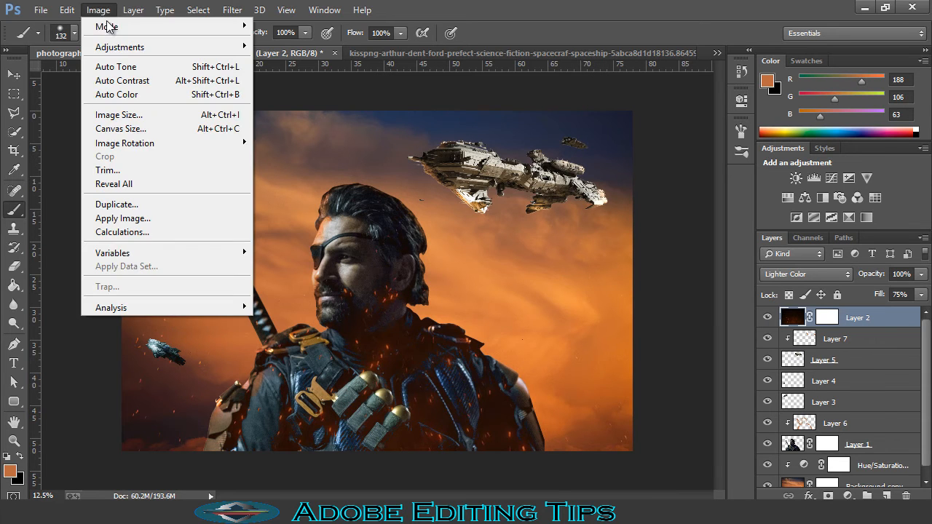
{"action": "mouse_move", "coordinate": [123, 46]}
{"action": "left_click", "coordinate": [317, 163]}
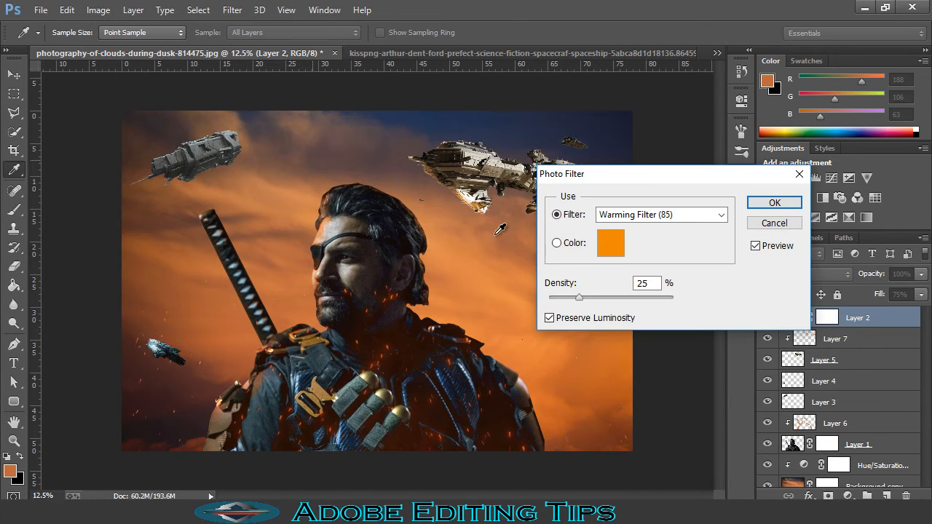
{"action": "left_click", "coordinate": [717, 217]}
{"action": "left_click", "coordinate": [616, 314]}
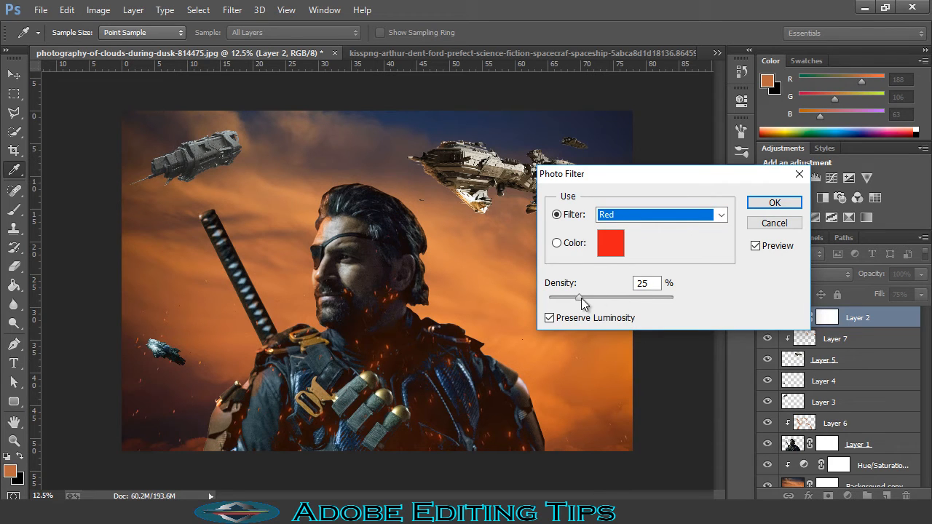
{"action": "double_click", "coordinate": [644, 283]}
{"action": "left_click", "coordinate": [772, 203]}
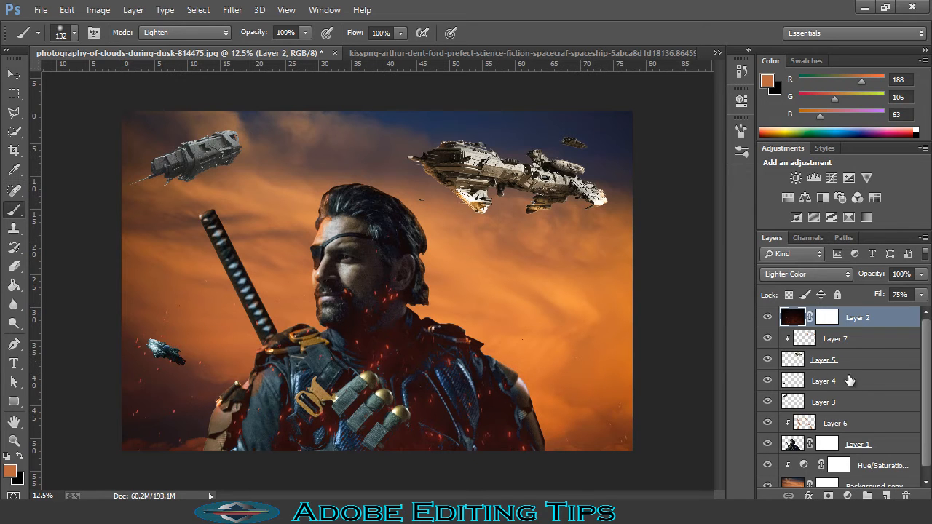
Apply a Photo Filter adjustment with Warming Filter (85) at 51% density to the sky layer, Background copy
{"action": "scroll", "coordinate": [849, 380], "scroll_direction": "down", "scroll_amount": 1}
{"action": "left_click", "coordinate": [870, 477]}
{"action": "left_click", "coordinate": [98, 9]}
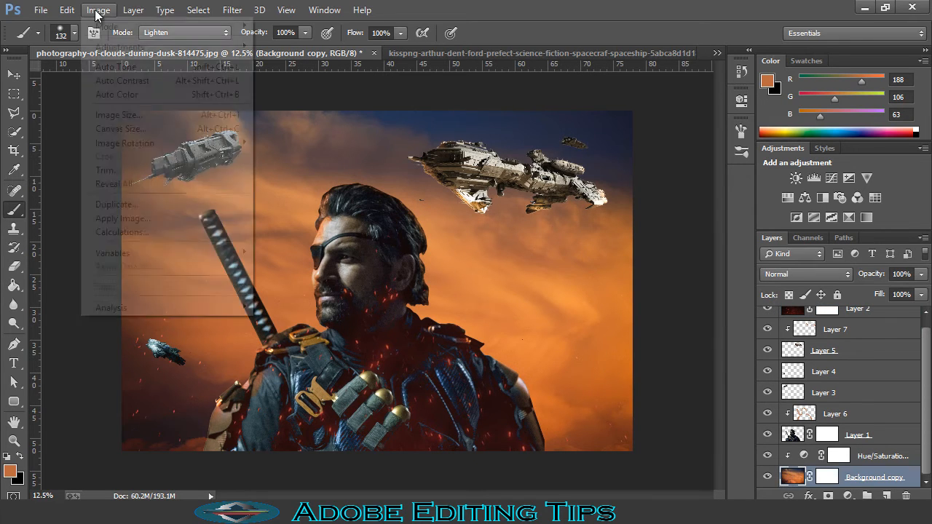
{"action": "mouse_move", "coordinate": [174, 45]}
{"action": "left_click", "coordinate": [417, 164]}
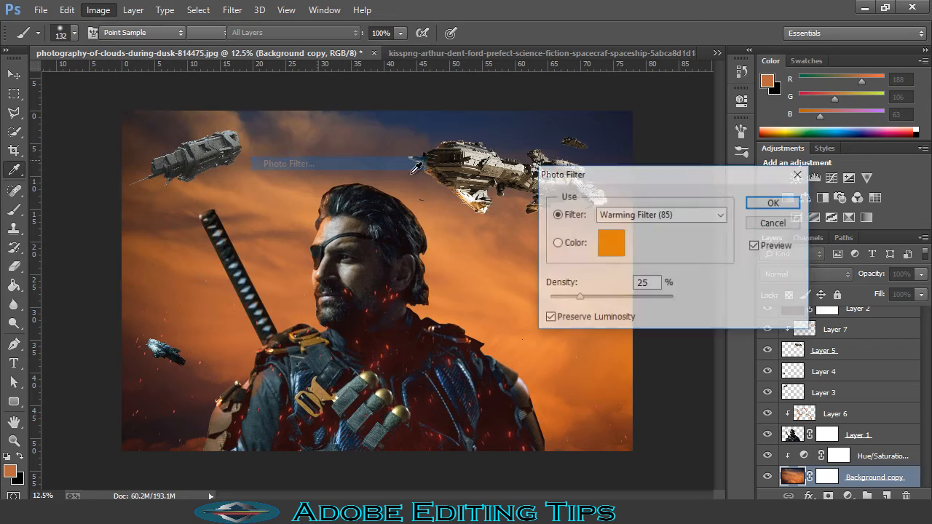
{"action": "left_click_drag", "start_coordinate": [580, 298], "coordinate": [611, 298]}
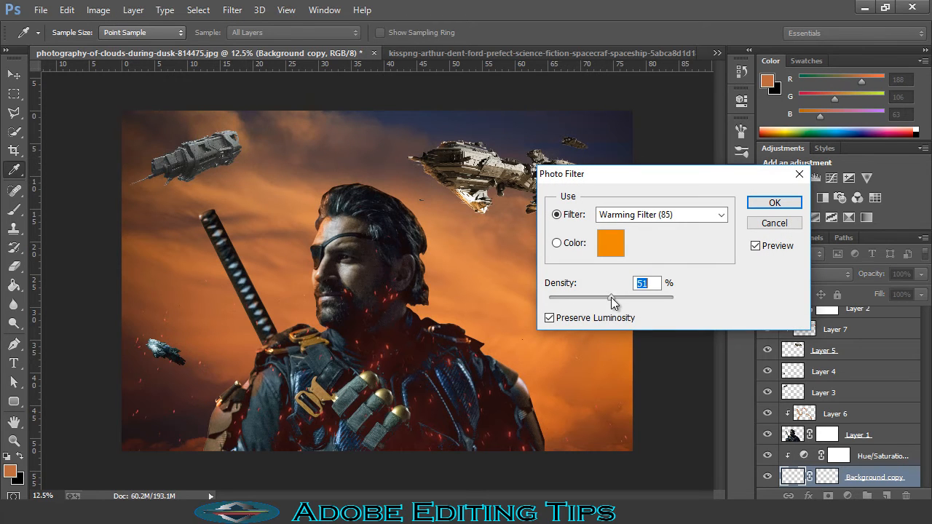
{"action": "left_click", "coordinate": [773, 202]}
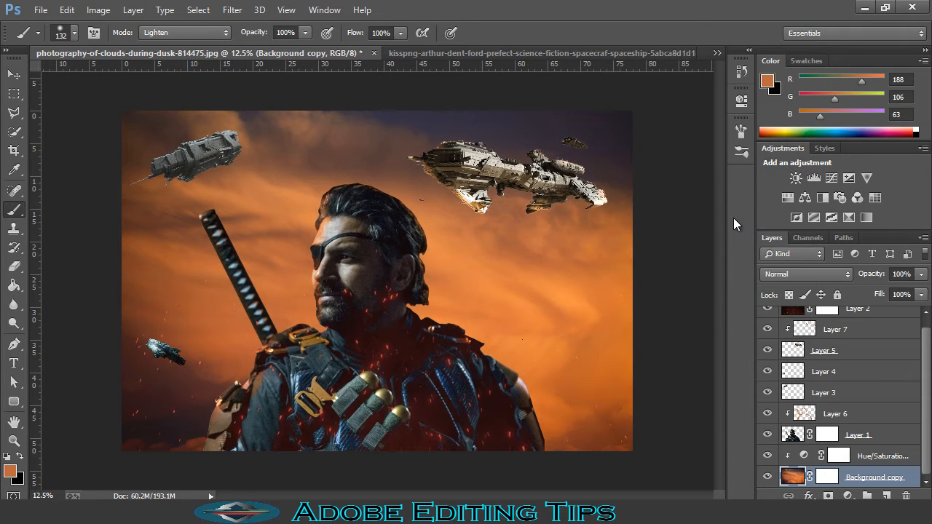
{"action": "left_click", "coordinate": [94, 10]}
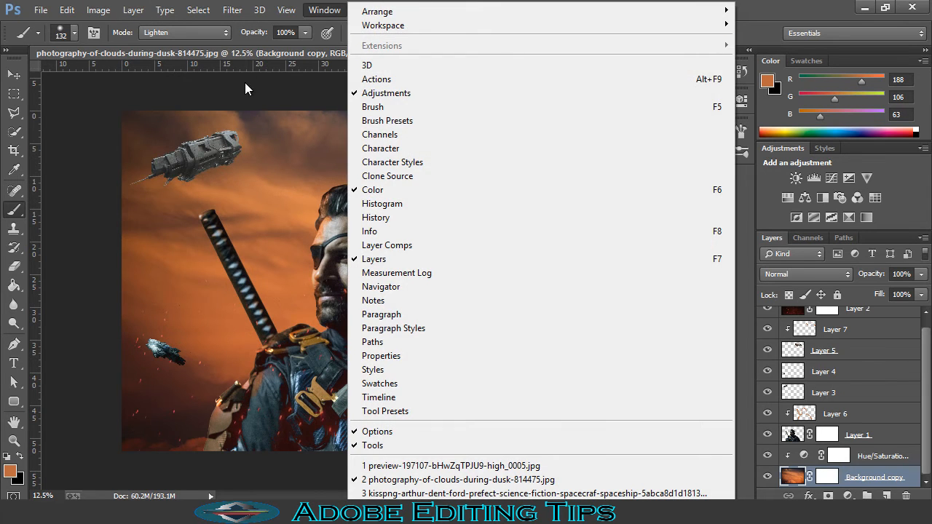
{"action": "left_click", "coordinate": [244, 84]}
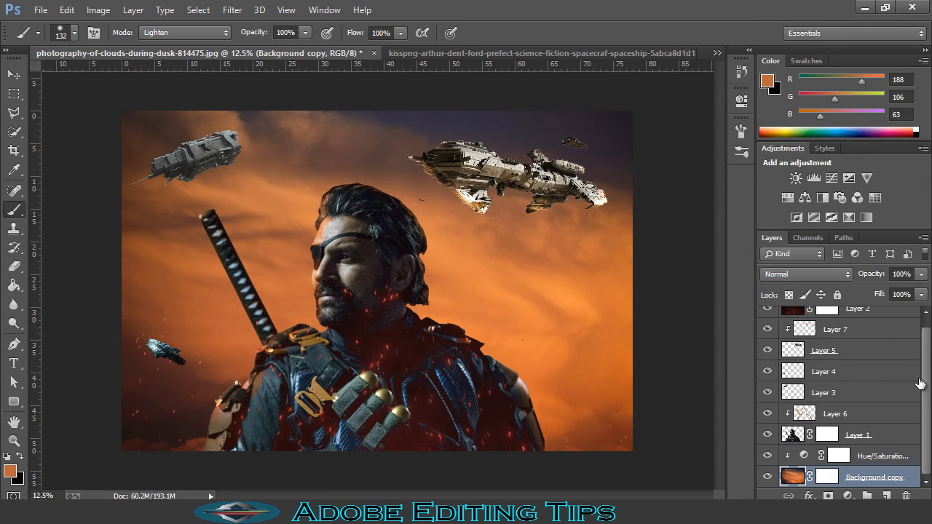
Rotate the grey spaceship on Layer 3 by about 3.2° and scale it down proportionally to about 87.6%
{"action": "left_click", "coordinate": [828, 393]}
{"action": "left_click", "coordinate": [13, 74]}
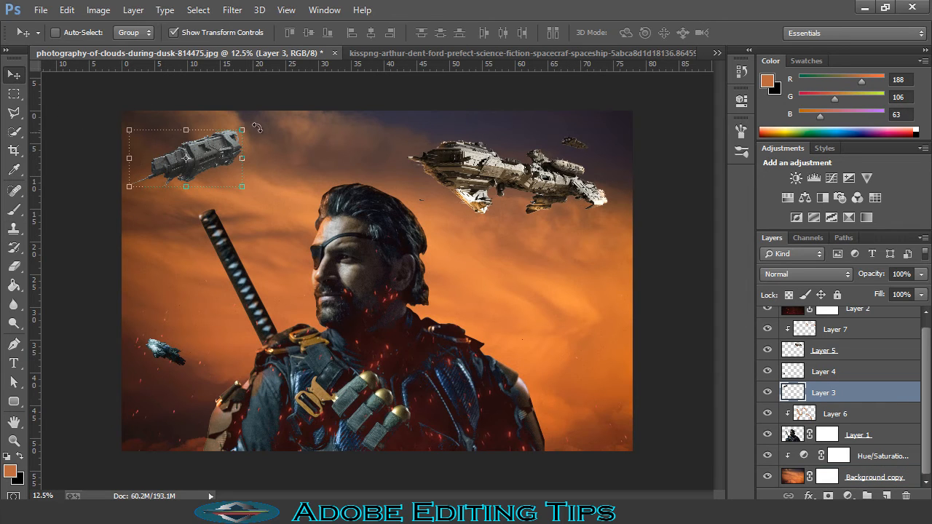
{"action": "left_click_drag", "start_coordinate": [250, 125], "coordinate": [259, 133]}
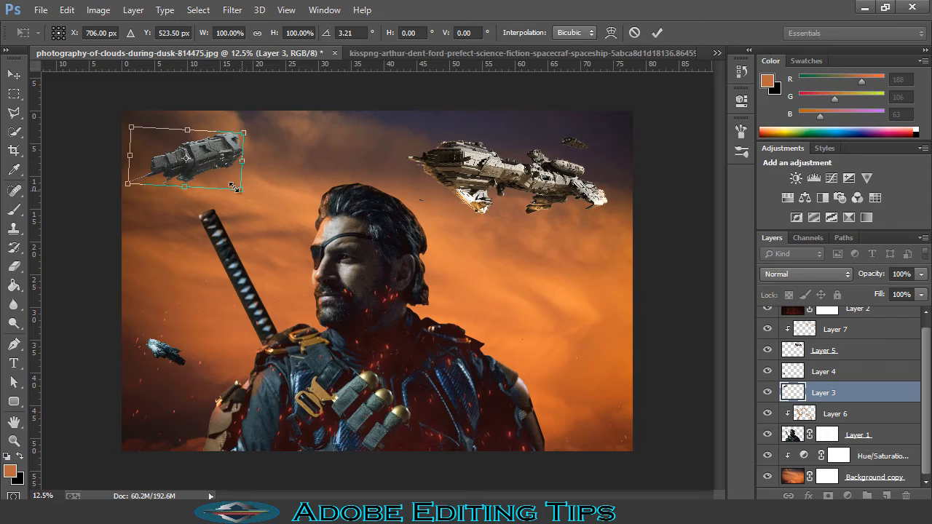
{"action": "left_click_drag", "start_coordinate": [235, 188], "coordinate": [223, 182]}
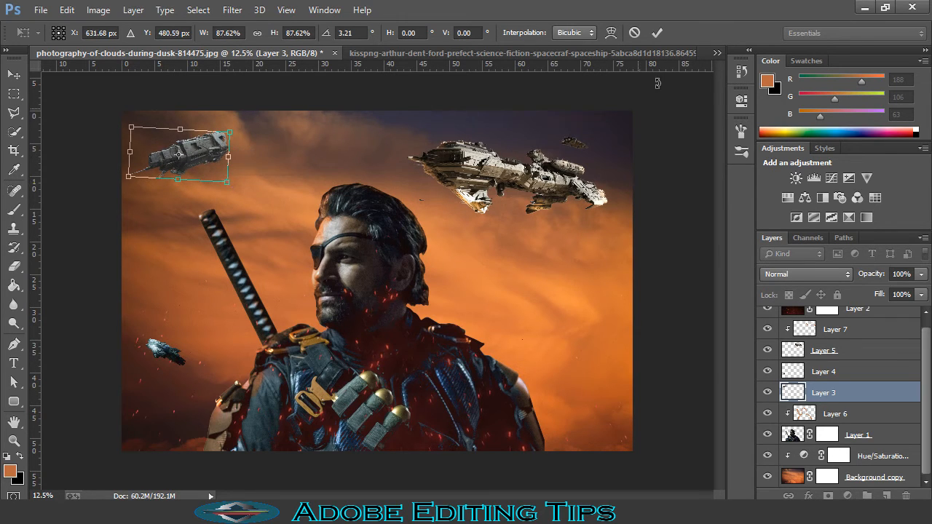
{"action": "left_click", "coordinate": [656, 33]}
Scale the large spaceship on Layer 5 down to about 93% around its centre
{"action": "left_click", "coordinate": [857, 352]}
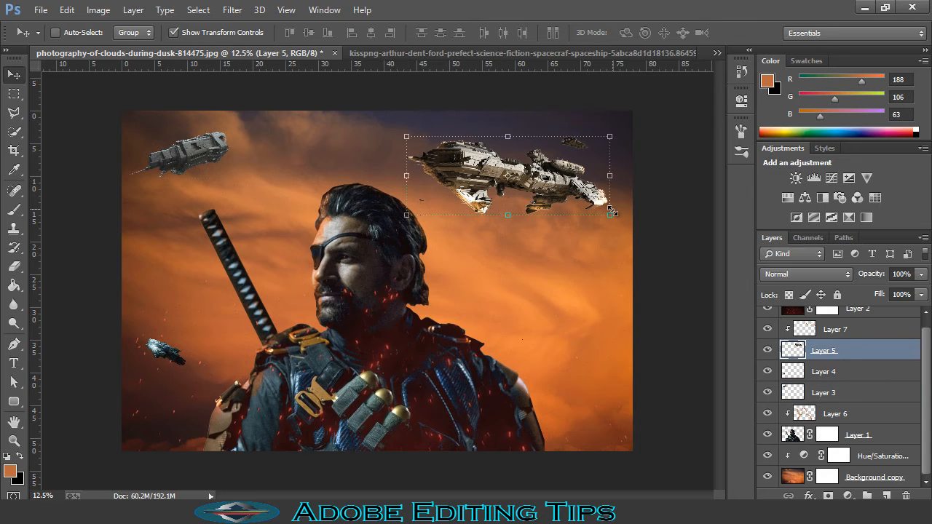
{"action": "left_click_drag", "start_coordinate": [611, 213], "coordinate": [601, 212]}
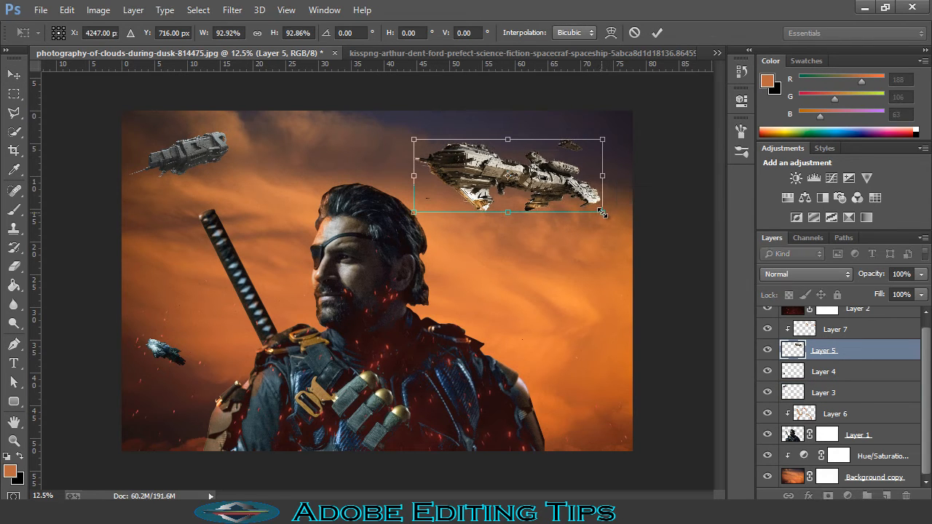
{"action": "left_click", "coordinate": [663, 34]}
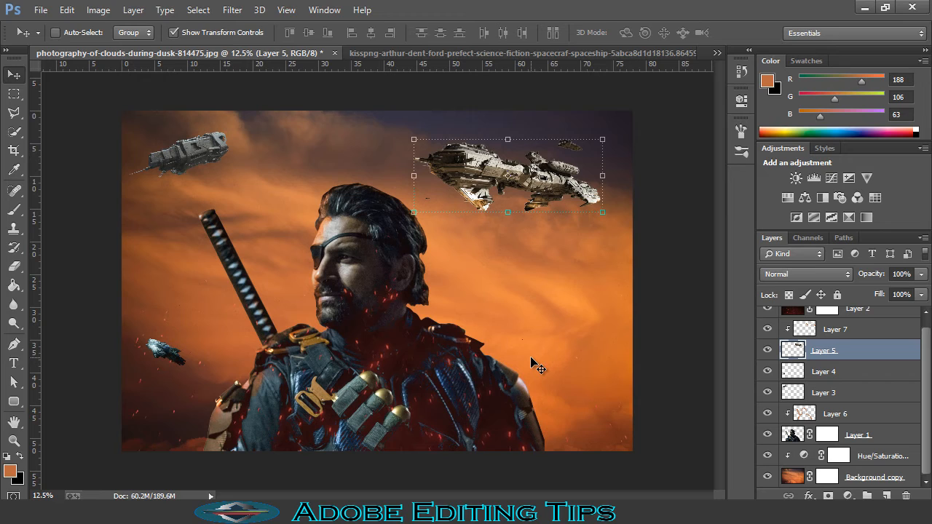
Sample an orange from the sky and add a Solid Color fill layer of c6642f directly above Layer 2
{"action": "left_click", "coordinate": [891, 333]}
{"action": "scroll", "coordinate": [872, 377], "scroll_direction": "up", "scroll_amount": 1}
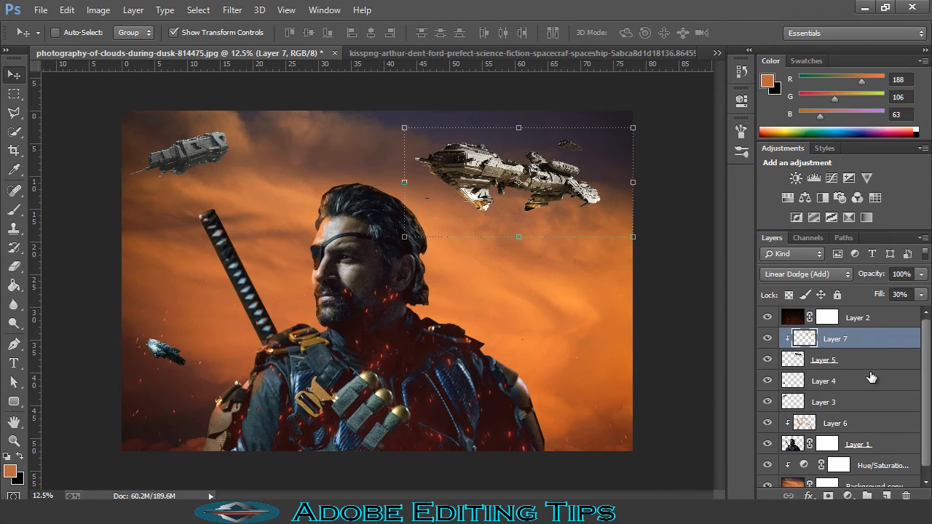
{"action": "left_click", "coordinate": [881, 325]}
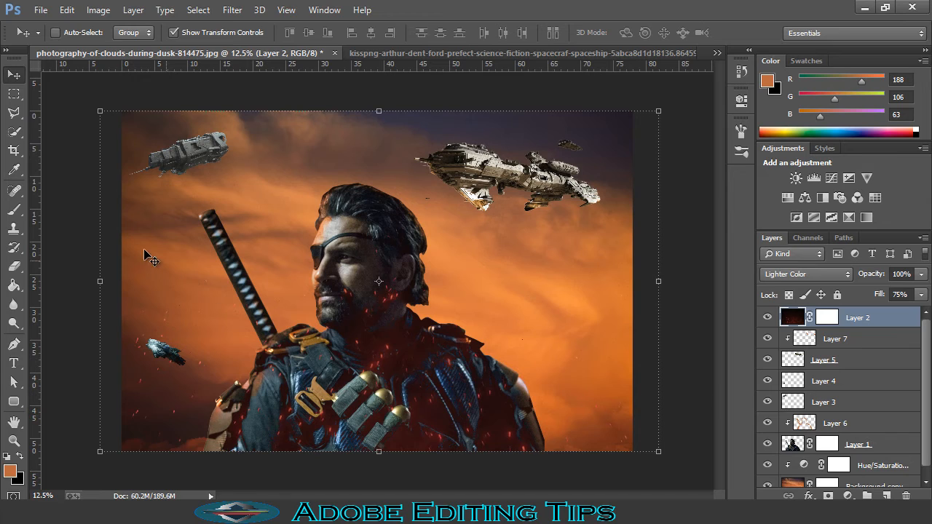
{"action": "key", "text": "i"}
{"action": "left_click", "coordinate": [210, 337]}
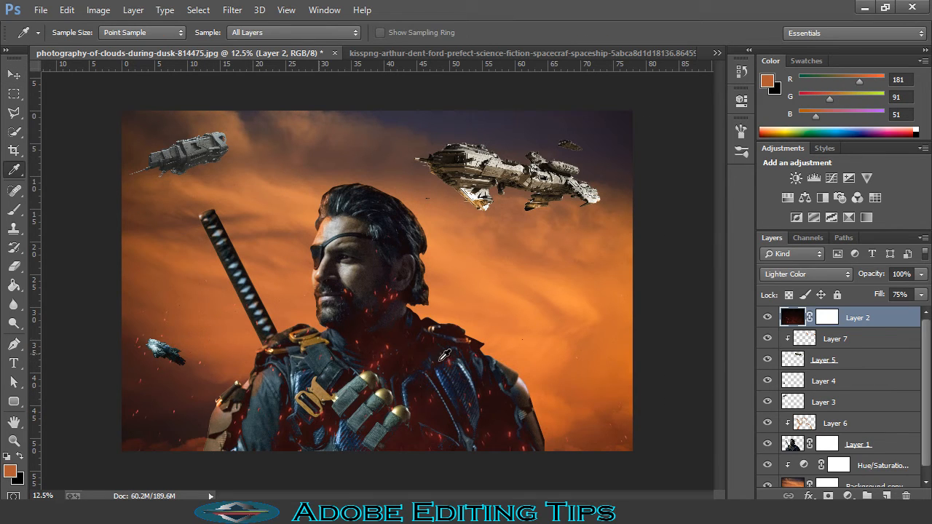
{"action": "left_click", "coordinate": [585, 360]}
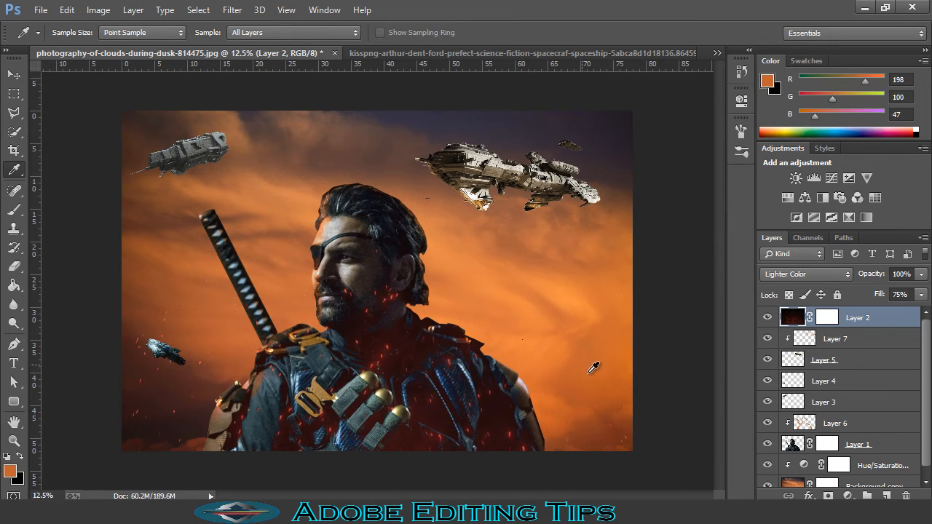
{"action": "left_click", "coordinate": [847, 495]}
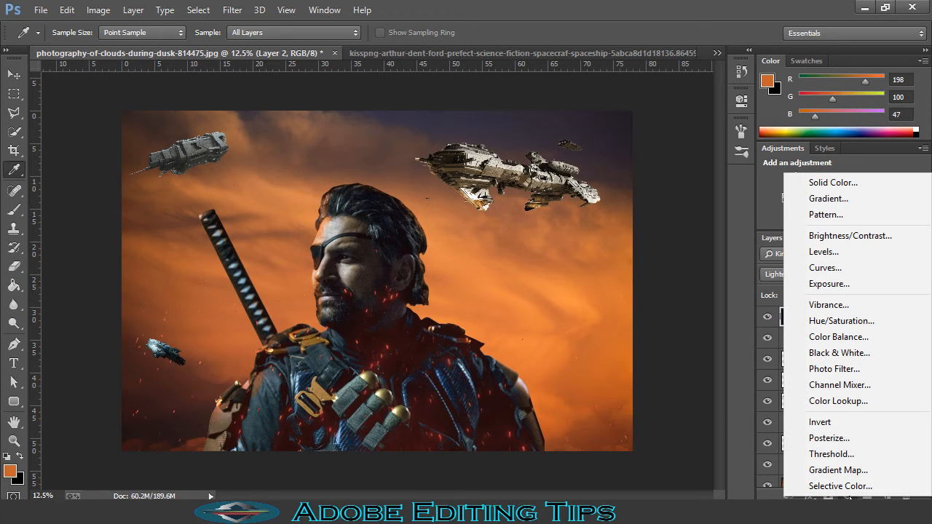
{"action": "left_click", "coordinate": [819, 184]}
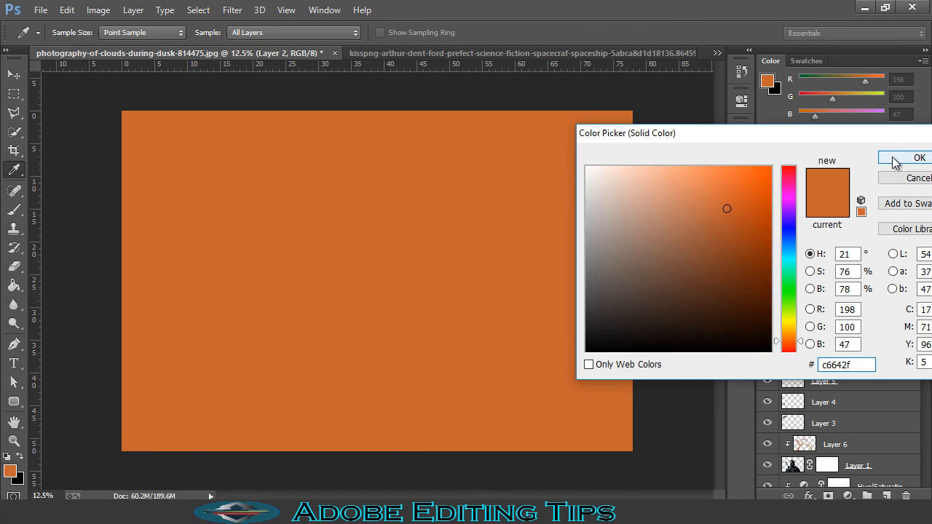
{"action": "left_click", "coordinate": [894, 159]}
Try Soft Light, Hard Light, Overlay, Color Dodge, Darker Color, Normal and Vivid Light as the orange fill layer's blend mode
{"action": "left_click", "coordinate": [804, 273]}
{"action": "left_click", "coordinate": [801, 204]}
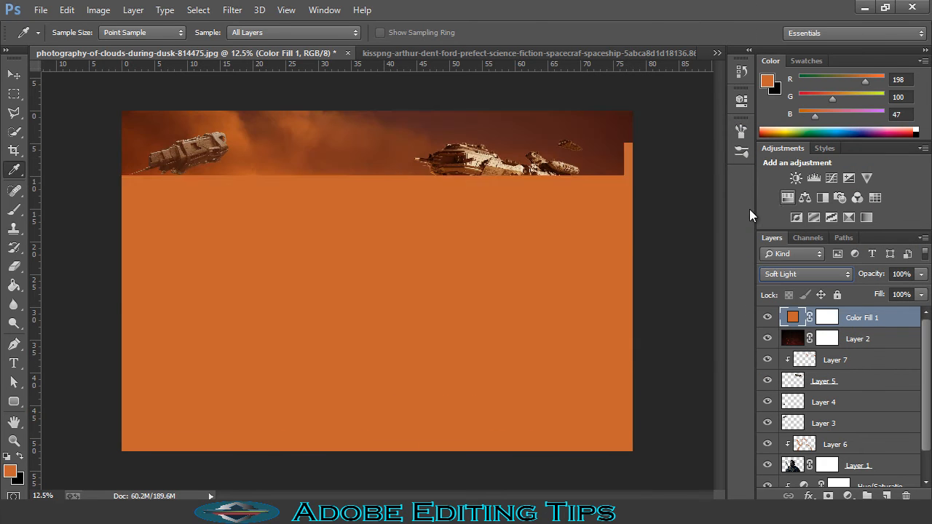
{"action": "left_click", "coordinate": [830, 275]}
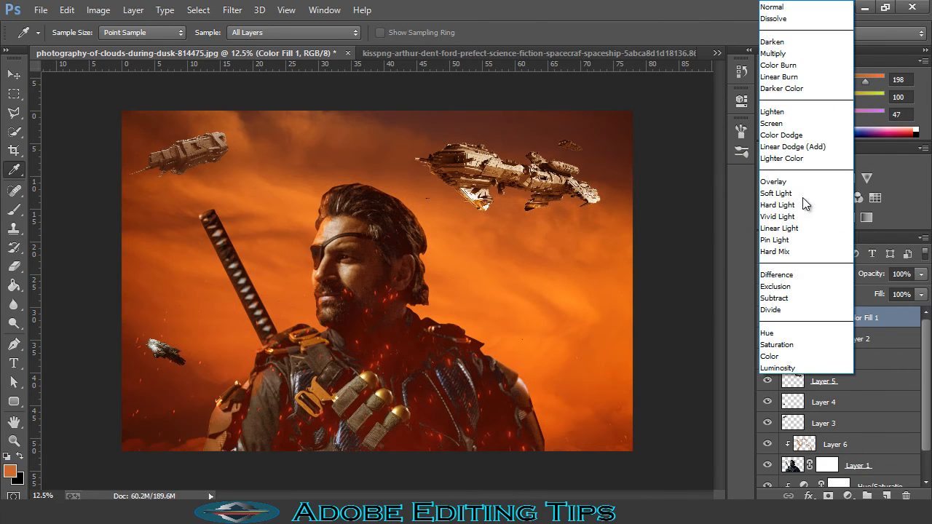
{"action": "left_click", "coordinate": [796, 206]}
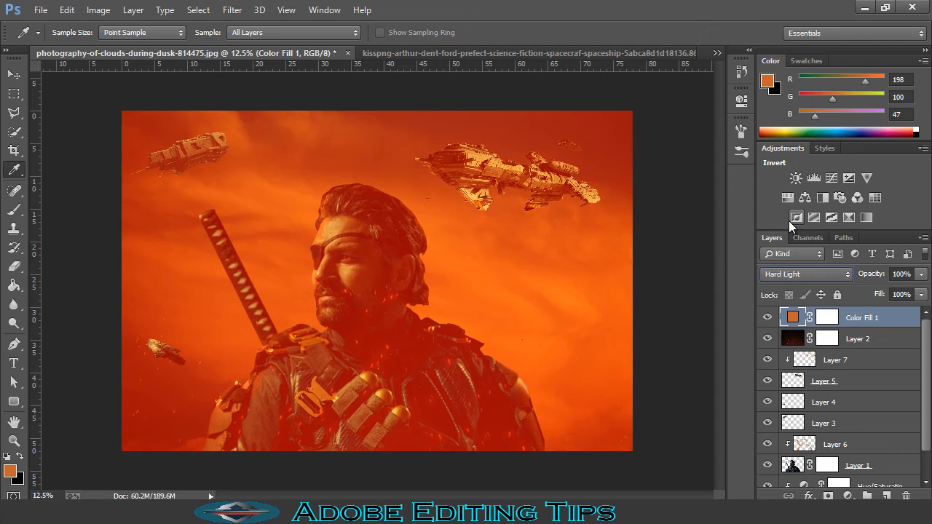
{"action": "left_click", "coordinate": [809, 273]}
{"action": "left_click", "coordinate": [777, 181]}
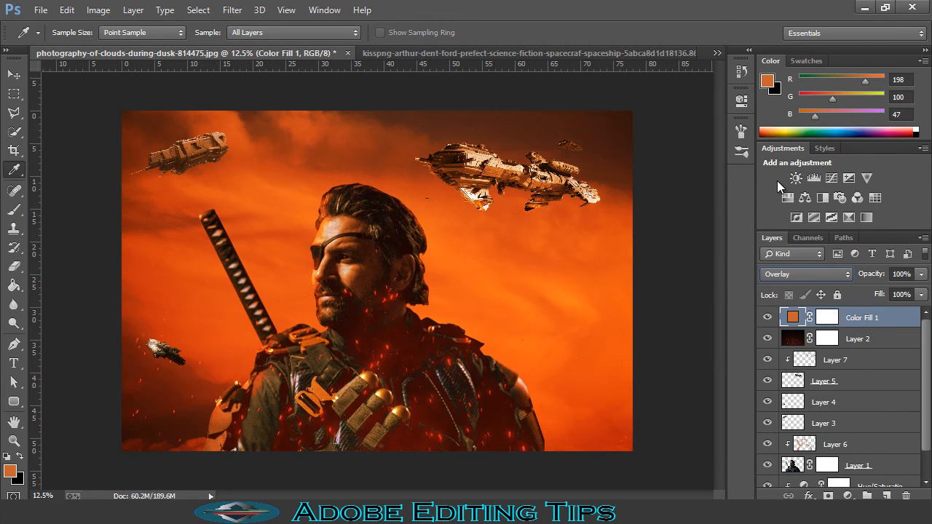
{"action": "scroll", "coordinate": [805, 274], "scroll_direction": "up", "scroll_amount": 4}
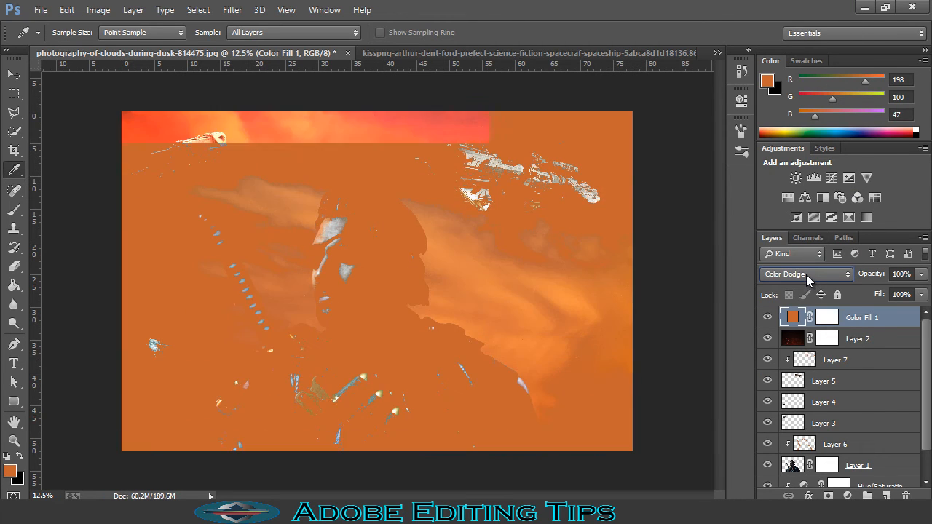
{"action": "scroll", "coordinate": [806, 275], "scroll_direction": "up", "scroll_amount": 6}
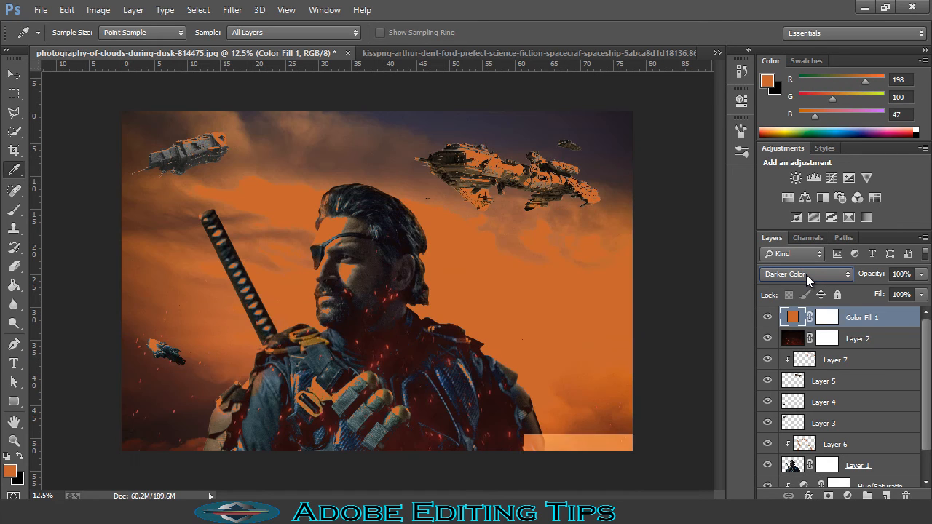
{"action": "scroll", "coordinate": [805, 275], "scroll_direction": "up", "scroll_amount": 2}
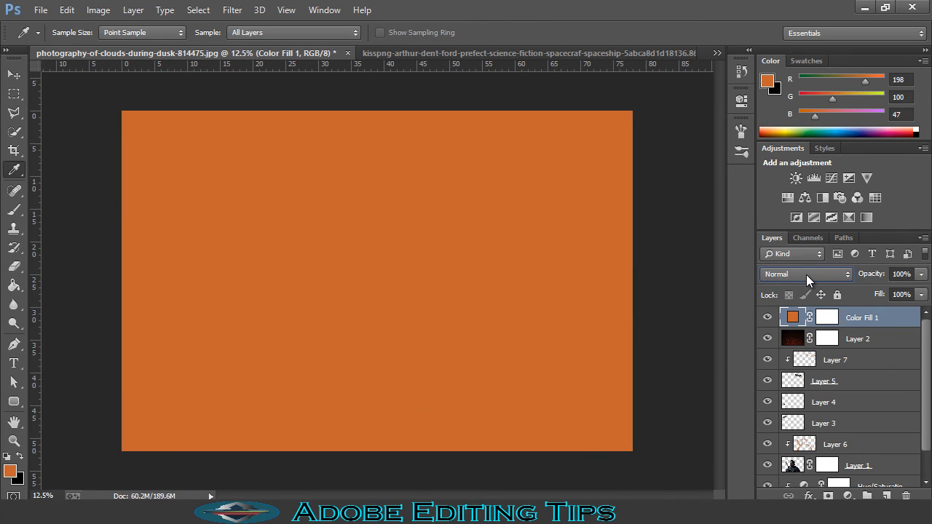
{"action": "left_click", "coordinate": [805, 274]}
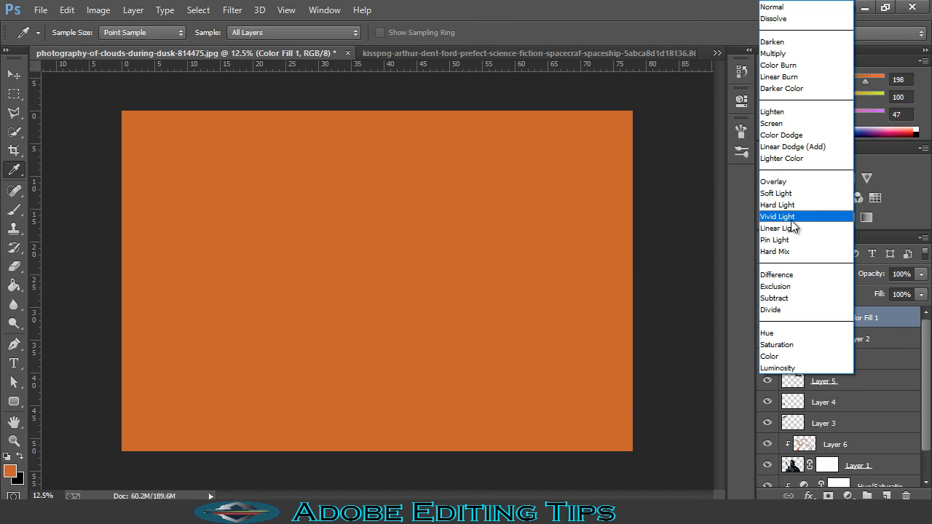
{"action": "left_click", "coordinate": [789, 217]}
Set the orange fill layer's blend mode to Soft Light and its fill to 36%
{"action": "left_click", "coordinate": [809, 271]}
{"action": "left_click", "coordinate": [781, 191]}
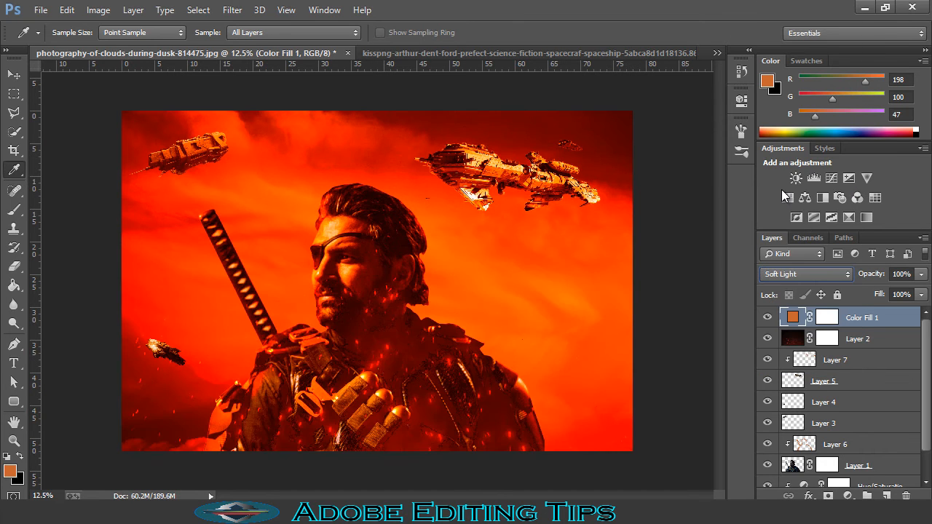
{"action": "left_click", "coordinate": [921, 296]}
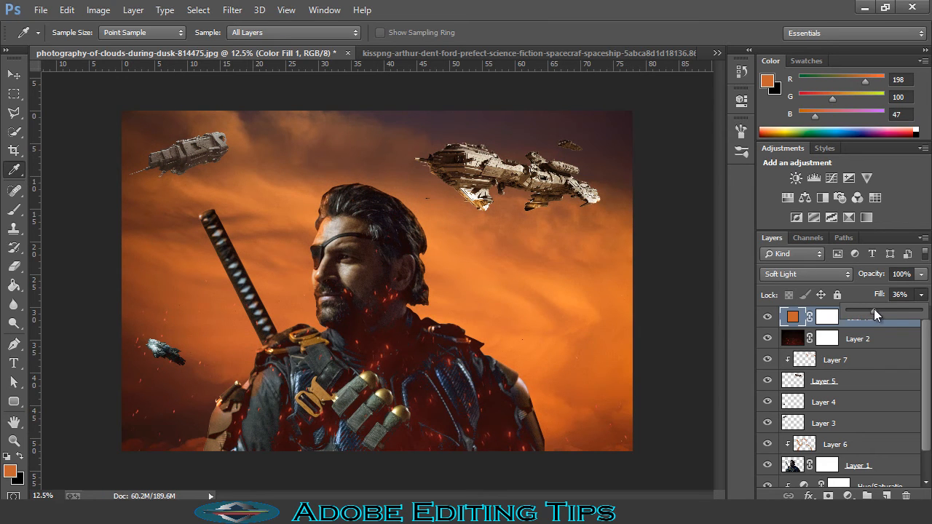
Add a linear orange-to-transparent Gradient Fill layer at 90° and 100% scale directly above Layer 2
{"action": "left_click", "coordinate": [882, 341]}
{"action": "left_click", "coordinate": [882, 342]}
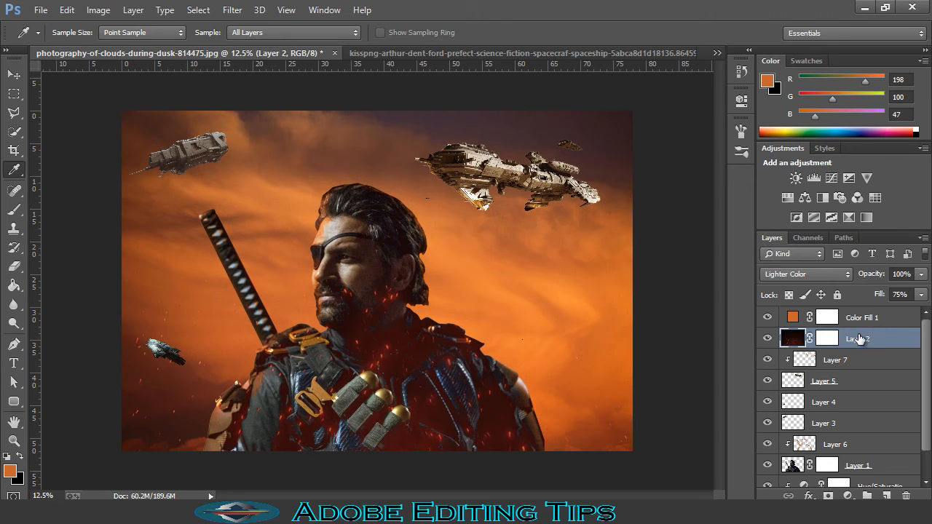
{"action": "left_click", "coordinate": [847, 496]}
{"action": "left_click", "coordinate": [808, 200]}
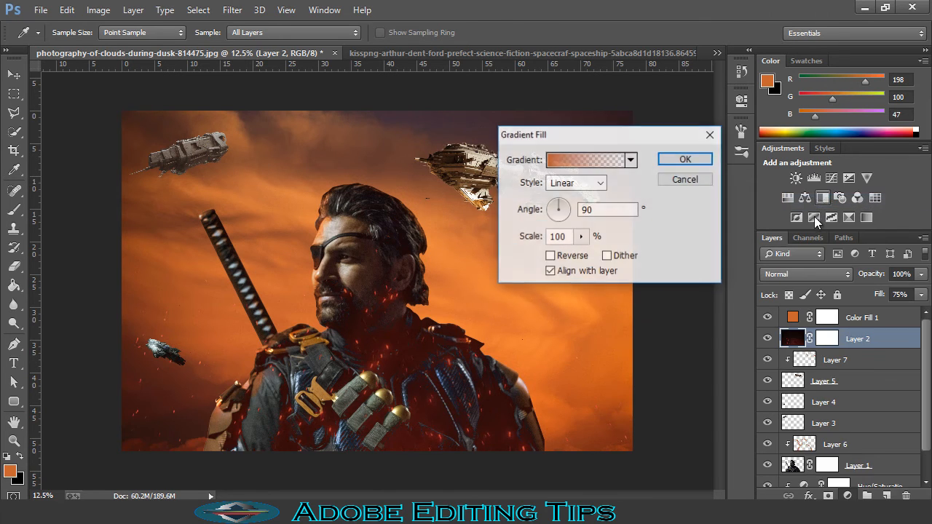
{"action": "left_click", "coordinate": [683, 160]}
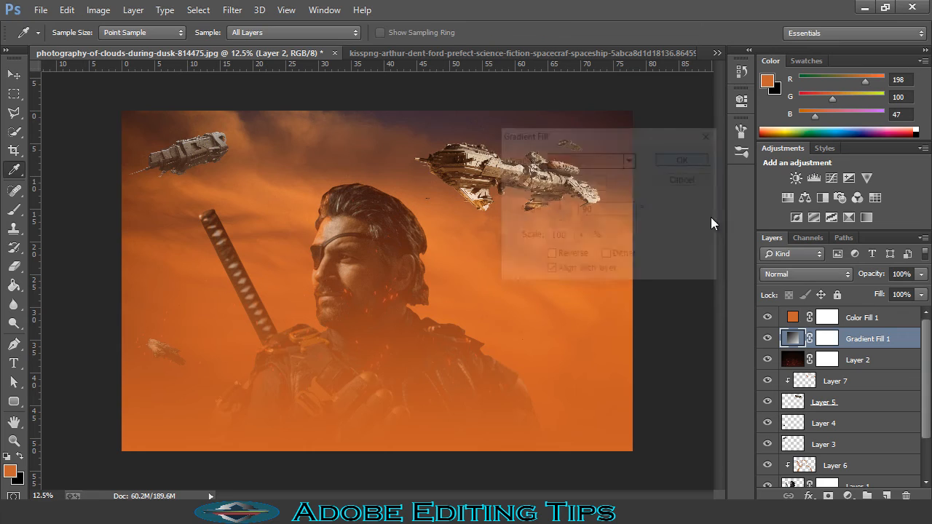
Set the gradient fill layer's blend mode to Soft Light and its fill to 13%
{"action": "left_click", "coordinate": [801, 274]}
{"action": "left_click", "coordinate": [770, 193]}
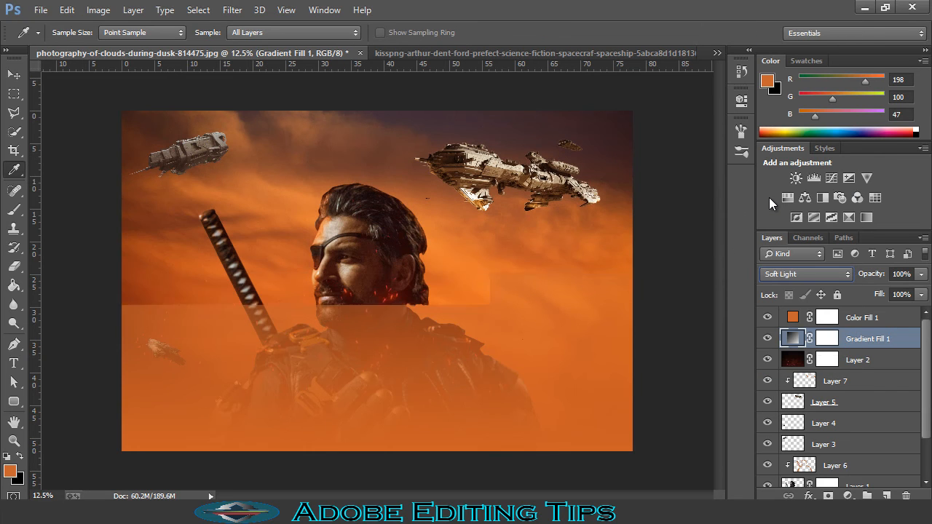
{"action": "left_click", "coordinate": [921, 294]}
{"action": "left_click_drag", "start_coordinate": [921, 310], "coordinate": [856, 307]}
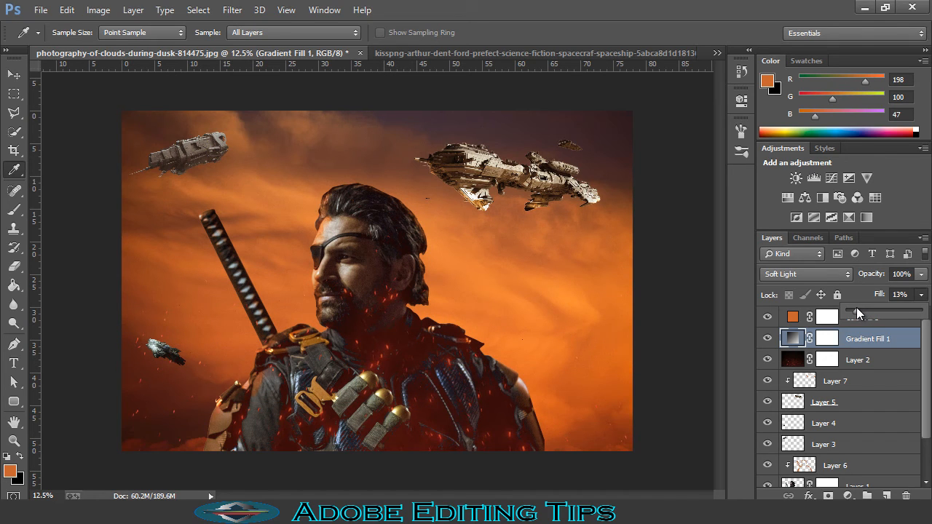
Reduce the fill of the sparks on Layer 2 to 36% and apply a Box Blur with a 2-pixel radius
{"action": "left_click", "coordinate": [790, 360]}
{"action": "left_click_drag", "start_coordinate": [920, 295], "coordinate": [882, 312]}
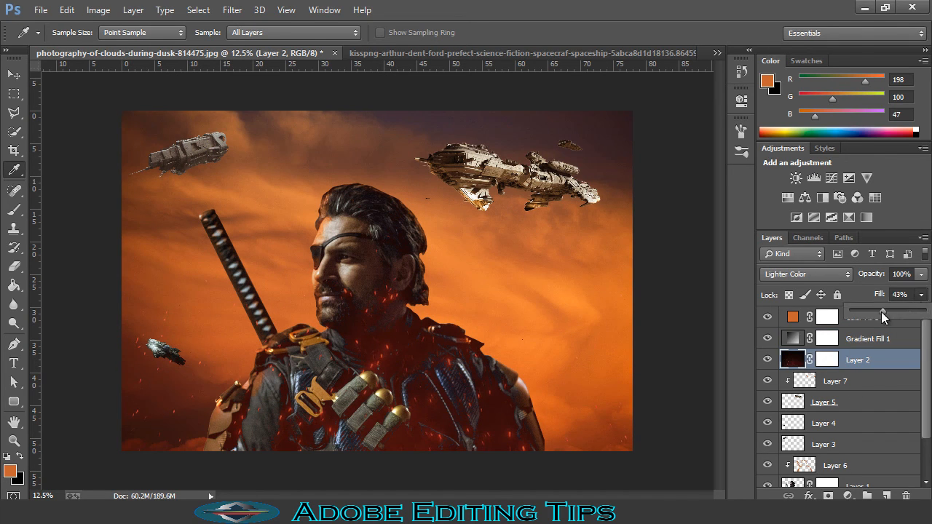
{"action": "left_click", "coordinate": [235, 15]}
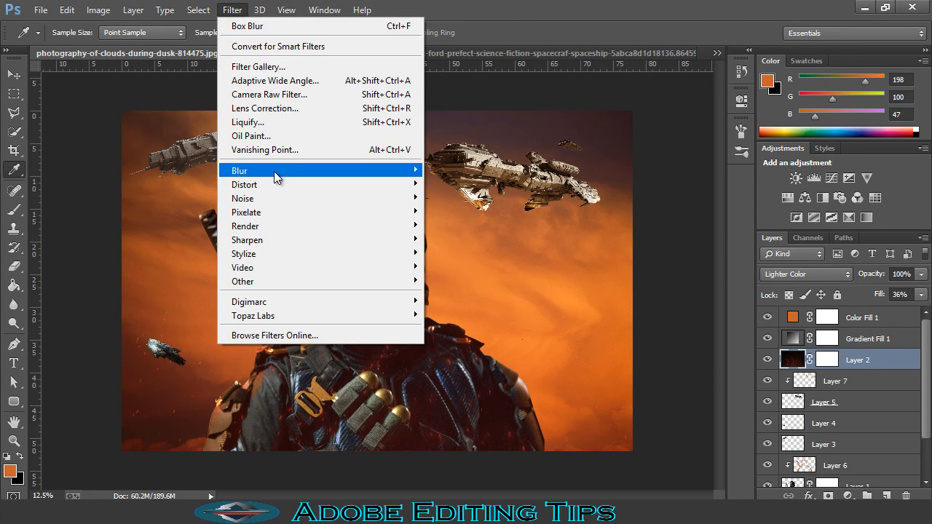
{"action": "mouse_move", "coordinate": [371, 171]}
{"action": "left_click", "coordinate": [452, 260]}
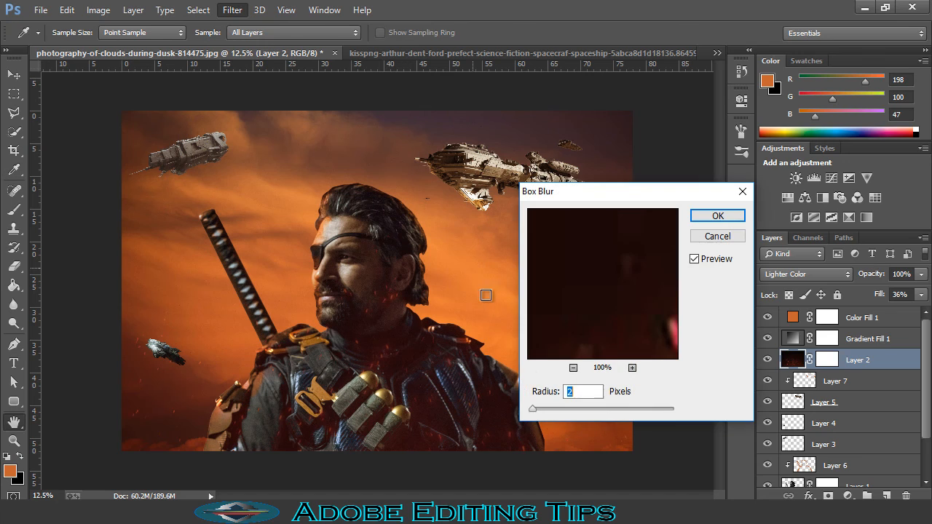
{"action": "left_click", "coordinate": [701, 216]}
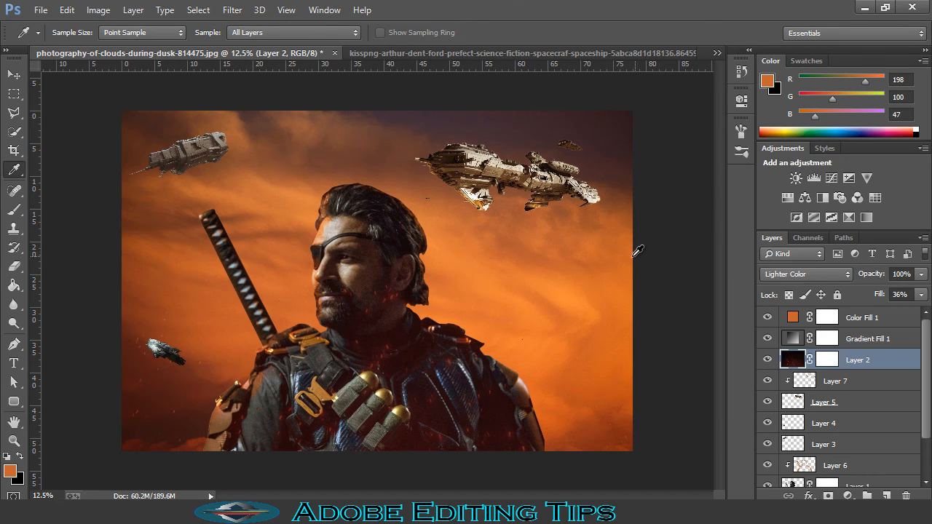
{"action": "key", "text": "ctrl+plus"}
{"action": "scroll", "coordinate": [540, 298], "scroll_direction": "down", "scroll_amount": 2}
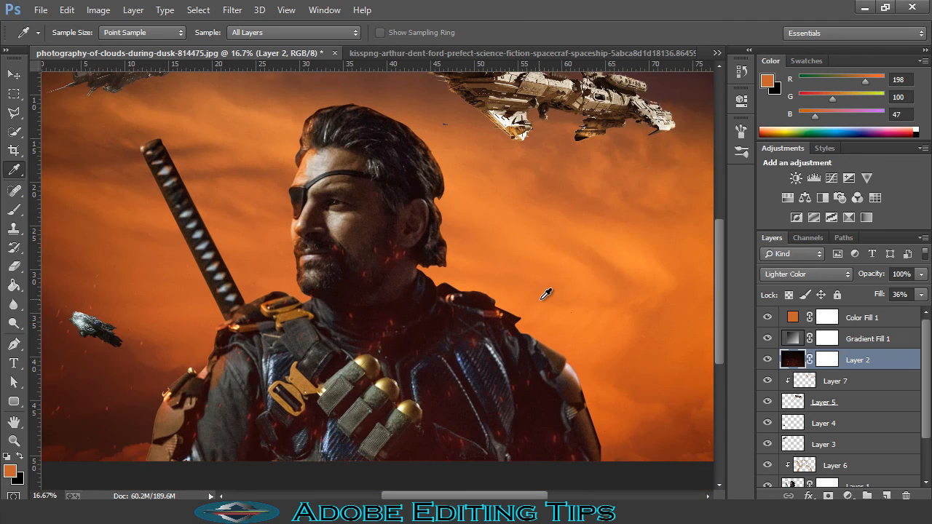
{"action": "scroll", "coordinate": [546, 293], "scroll_direction": "up", "scroll_amount": 5}
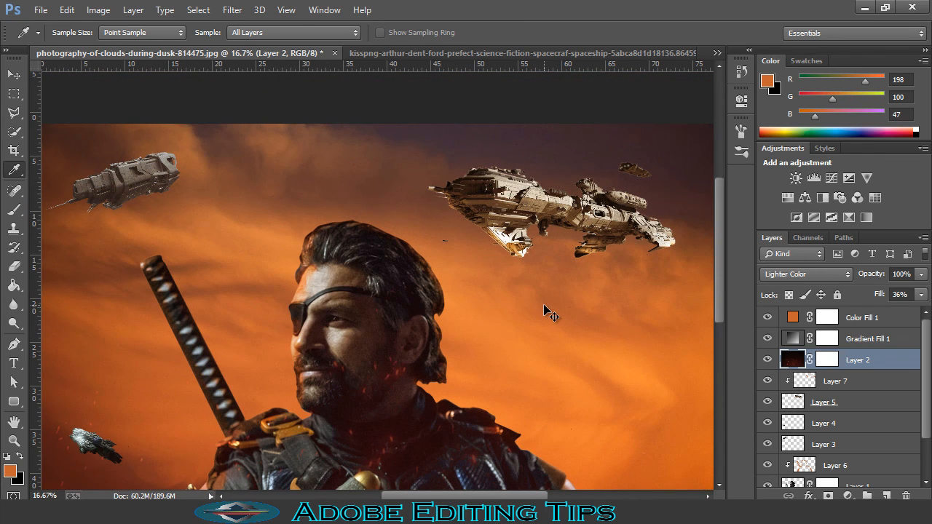
{"action": "key", "text": "ctrl+minus"}
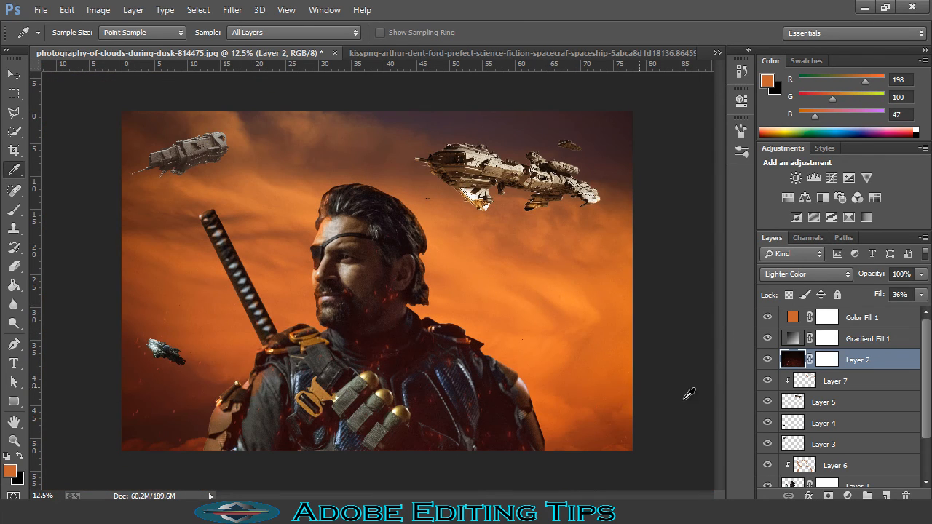
Lighten the outer edge of the man's arm on the sword side with the Dodge Tool on Layer 1
{"action": "scroll", "coordinate": [819, 412], "scroll_direction": "down", "scroll_amount": 3}
{"action": "left_click", "coordinate": [799, 476]}
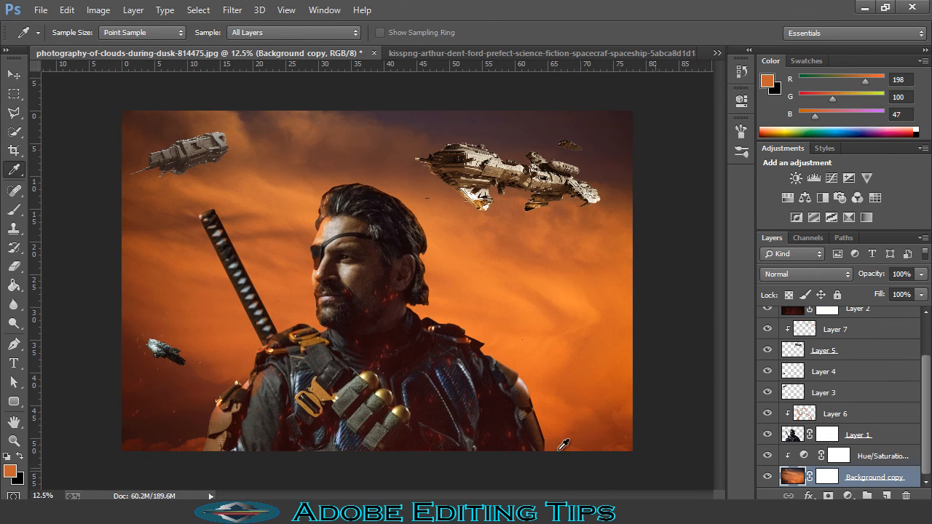
{"action": "left_click", "coordinate": [14, 304]}
{"action": "left_click", "coordinate": [14, 323]}
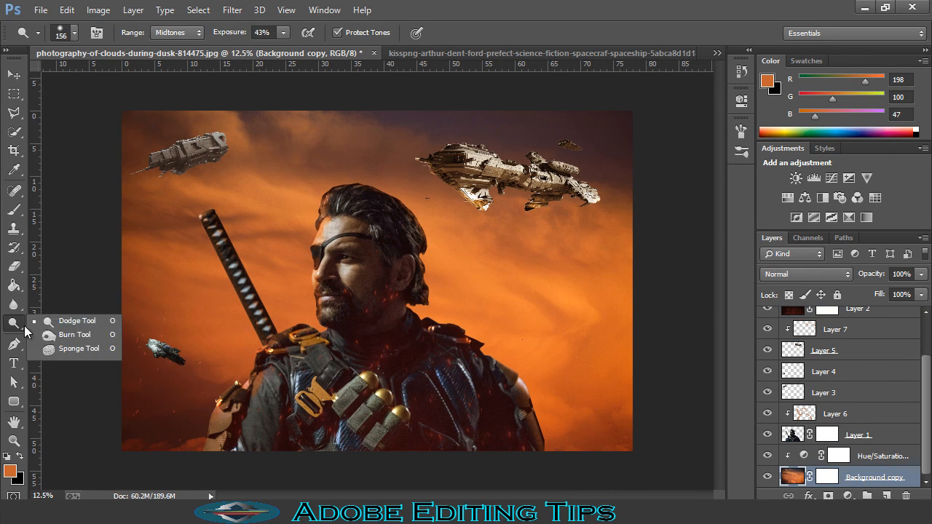
{"action": "left_click", "coordinate": [49, 323]}
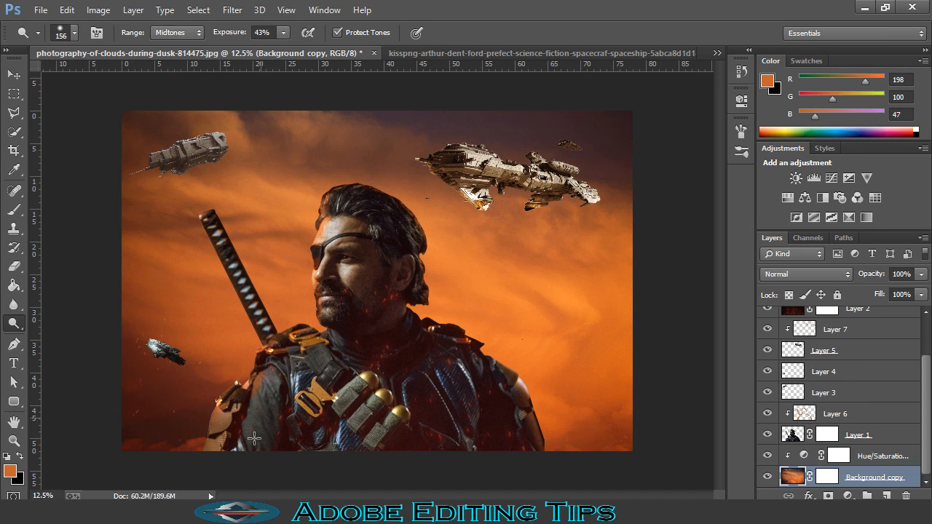
{"action": "left_click", "coordinate": [792, 435]}
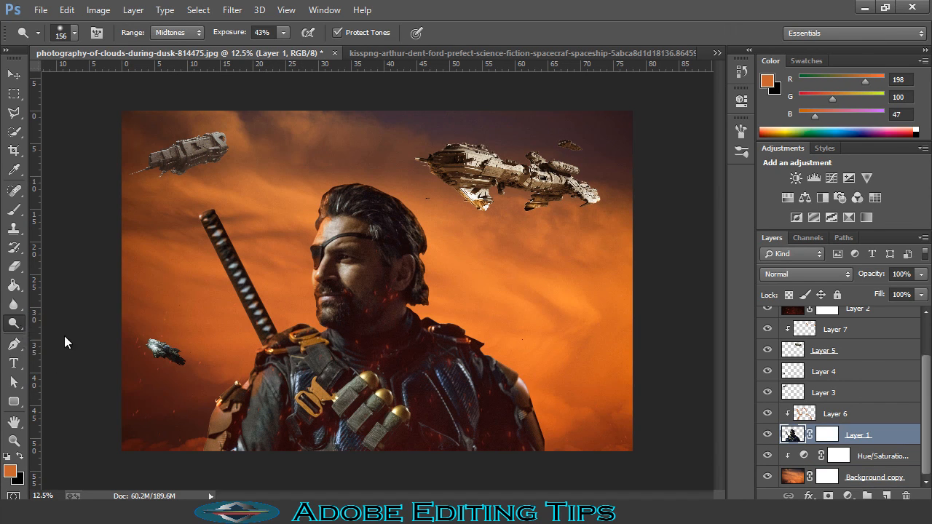
{"action": "key", "text": "shift+o"}
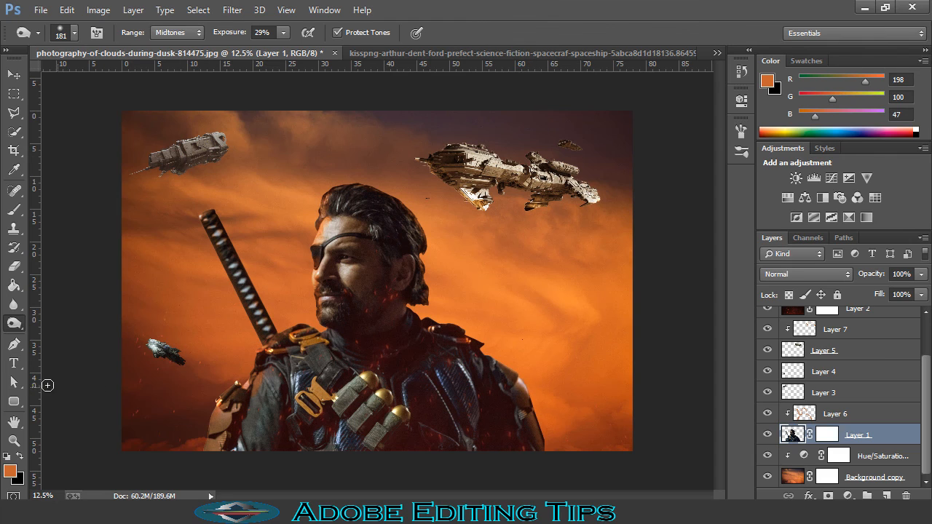
{"action": "right_click", "coordinate": [14, 322]}
{"action": "left_click", "coordinate": [69, 320]}
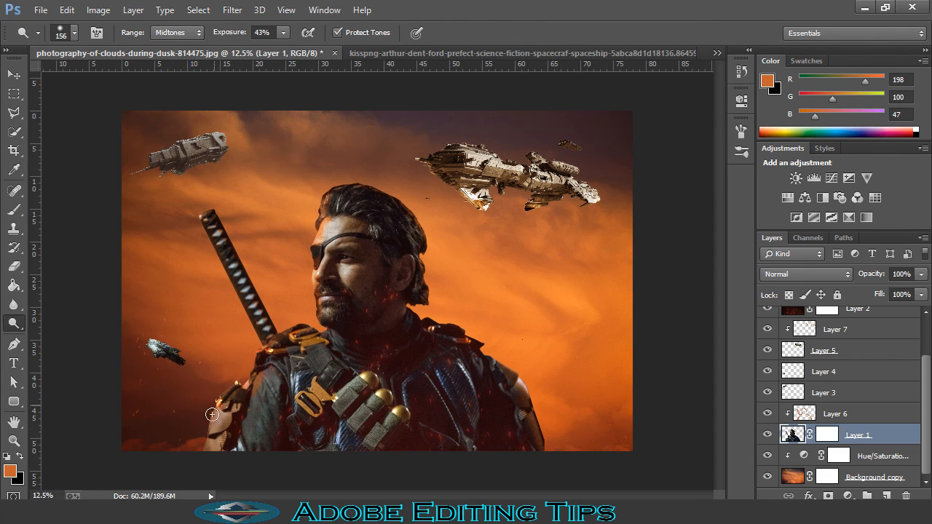
{"action": "left_click_drag", "start_coordinate": [212, 414], "coordinate": [195, 448]}
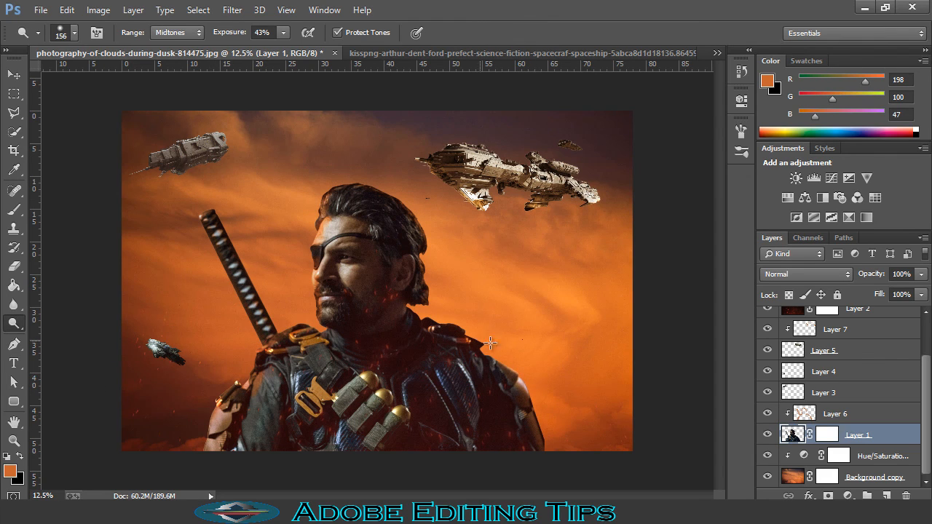